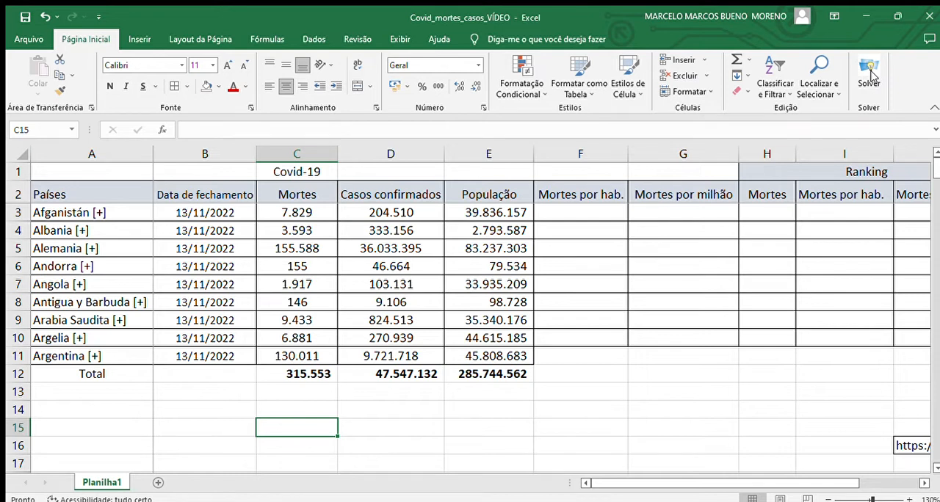
# - Sort rows 3 to 11 by the Mortes column from largest to smallest, and check cells C3 to C5
pyautogui.click(924, 482)
pyautogui.click(924, 482)
pyautogui.click(924, 482)
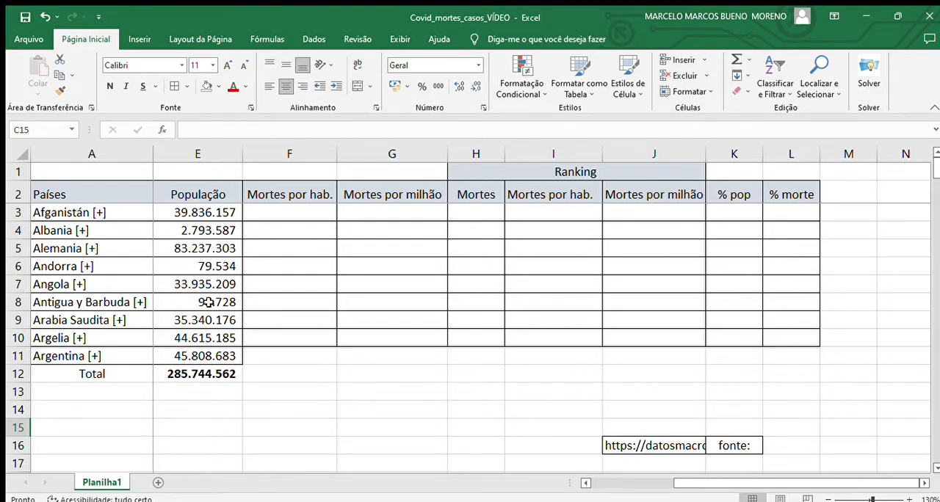
pyautogui.click(586, 483)
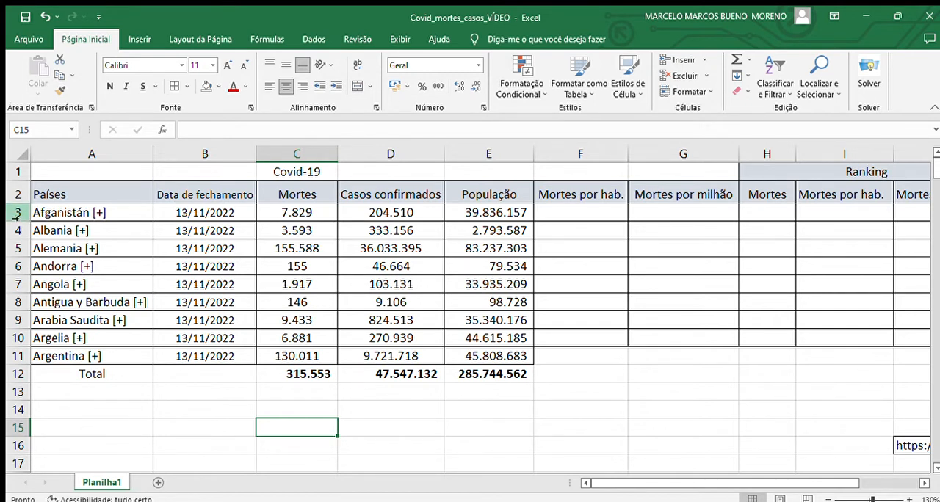
pyautogui.moveTo(22, 218); pyautogui.dragTo(25, 357)
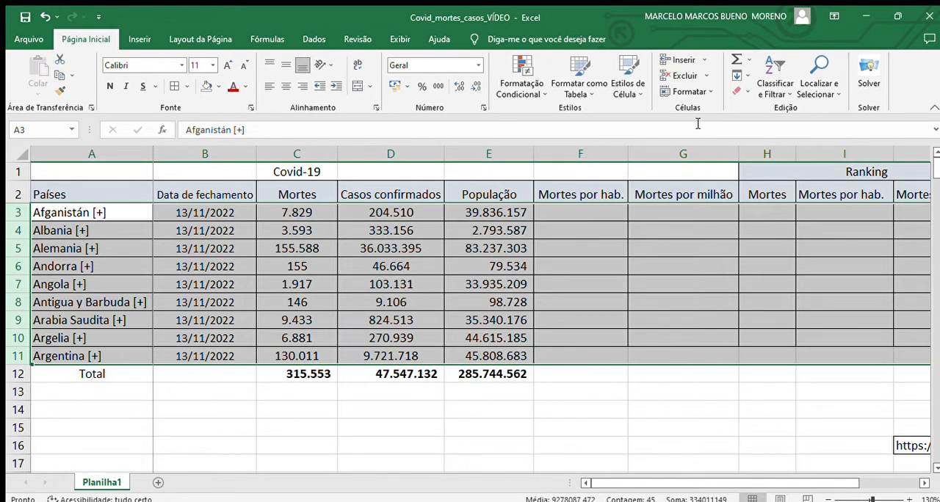
pyautogui.click(761, 91)
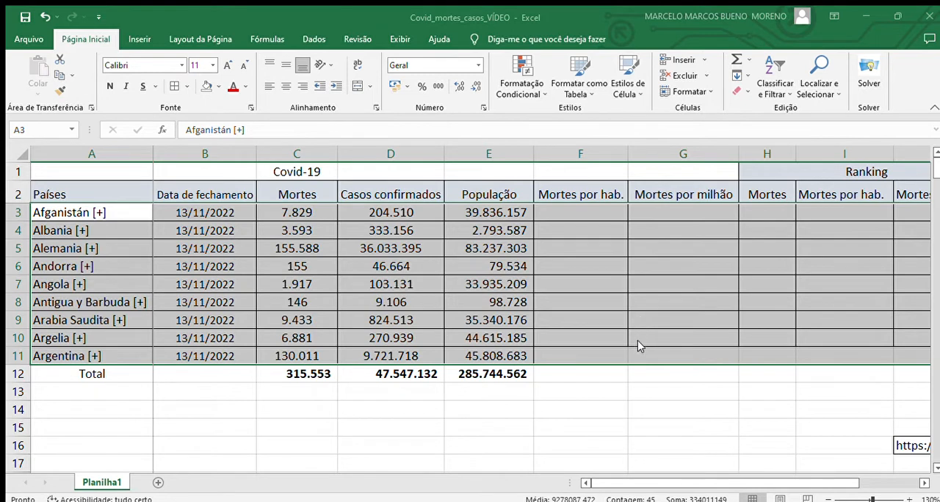
pyautogui.click(655, 423)
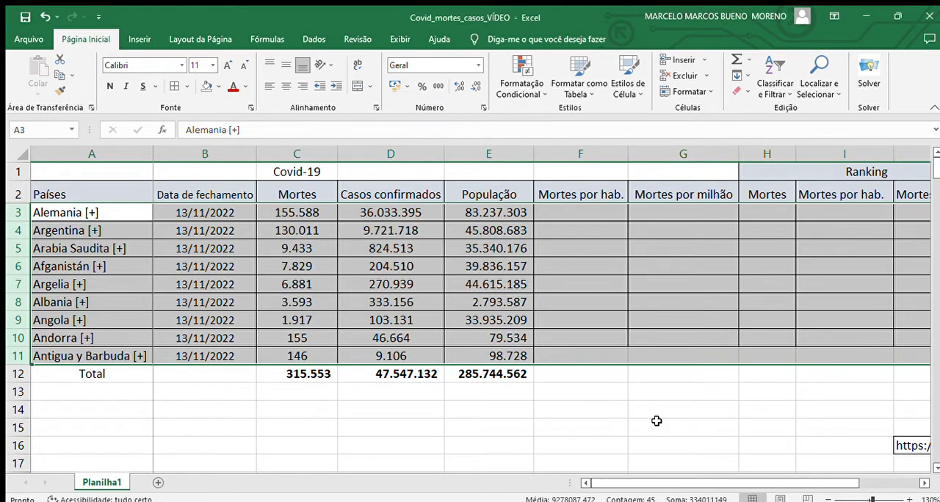
pyautogui.click(318, 214)
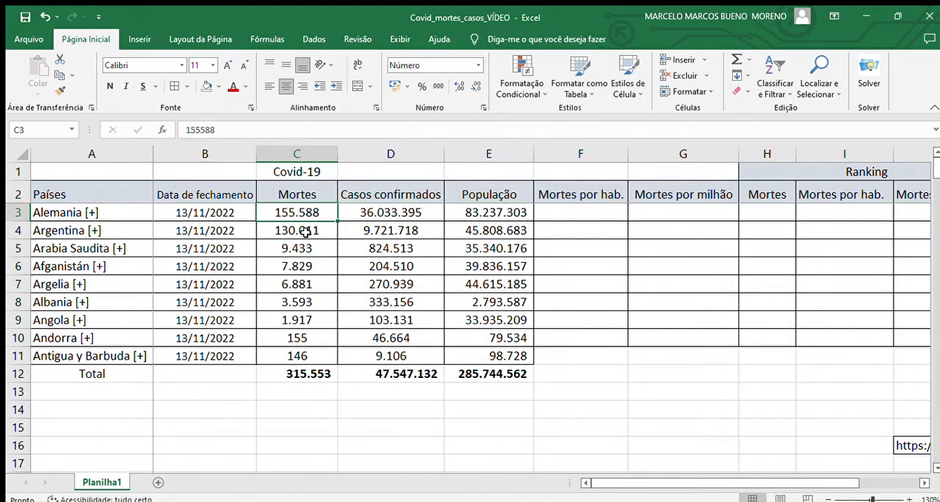
pyautogui.click(306, 231)
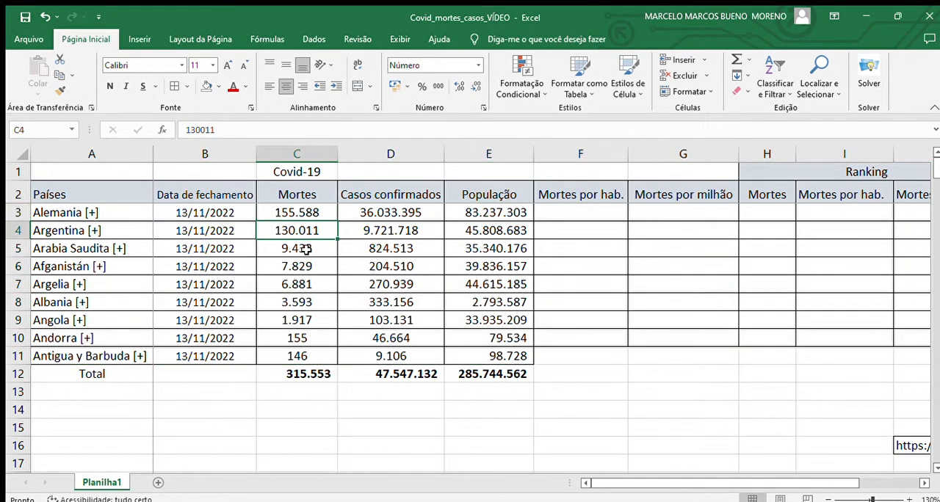
pyautogui.click(307, 249)
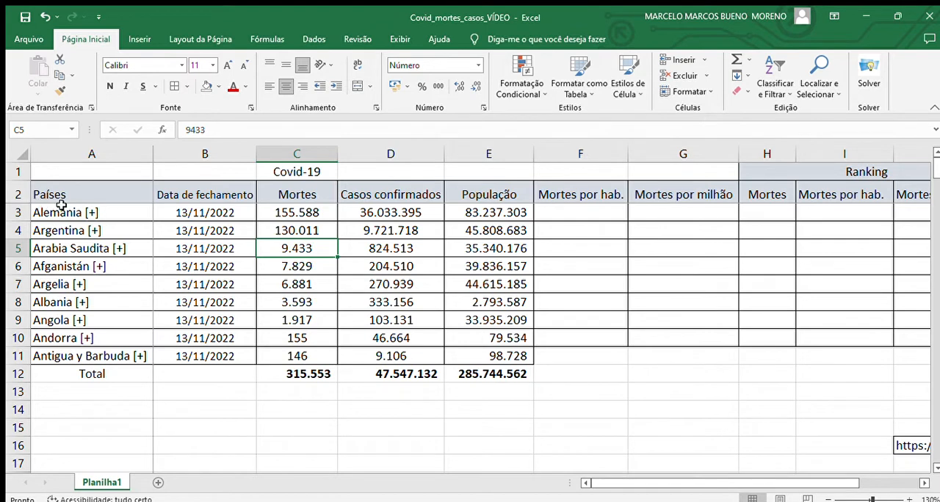
pyautogui.moveTo(20, 213); pyautogui.dragTo(17, 355)
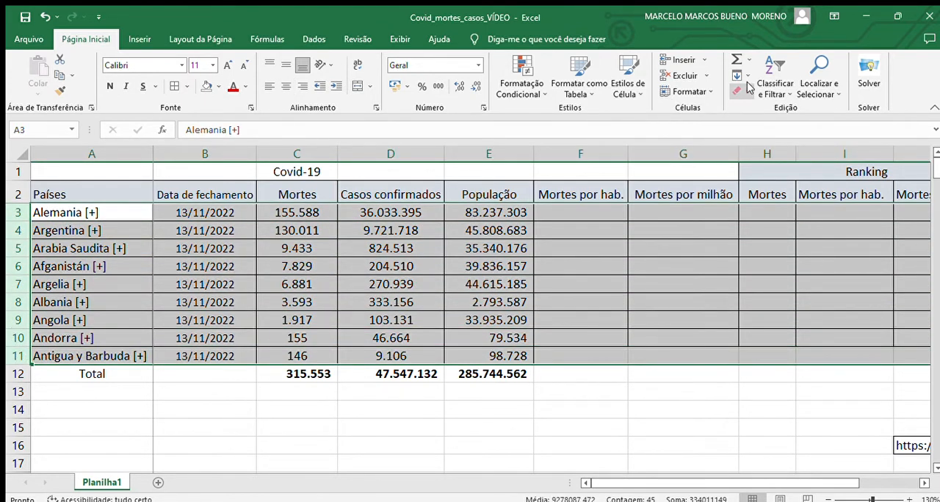
pyautogui.click(783, 139)
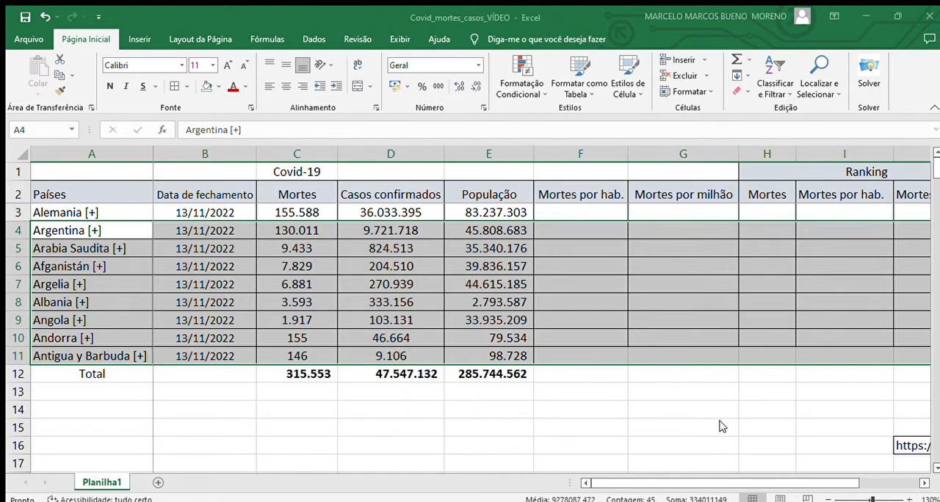
pyautogui.click(543, 424)
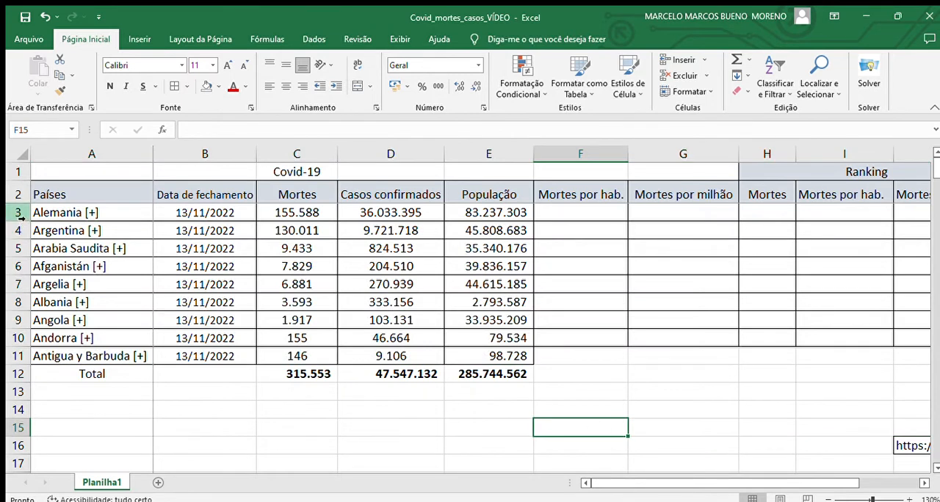
# - Sort rows 3 to 11 by the População column from largest to smallest, treating the selection as having no header row
pyautogui.moveTo(15, 212); pyautogui.dragTo(6, 353)
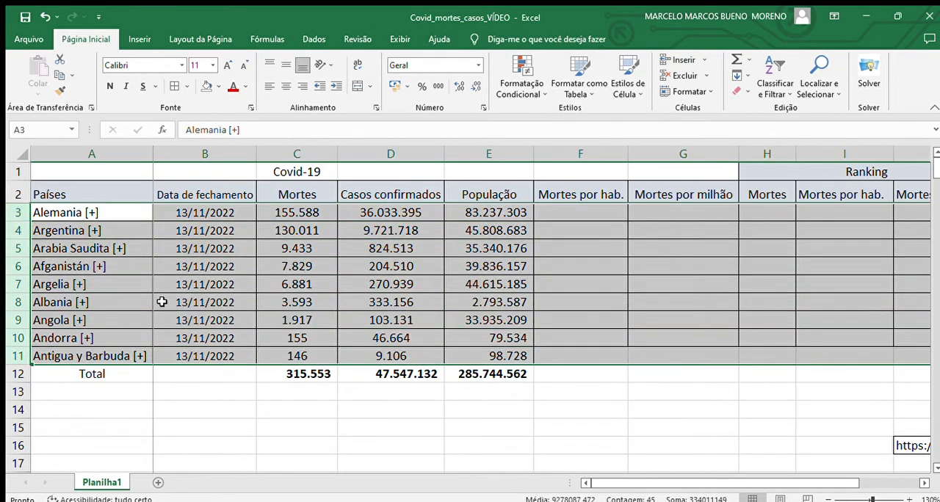
pyautogui.click(764, 92)
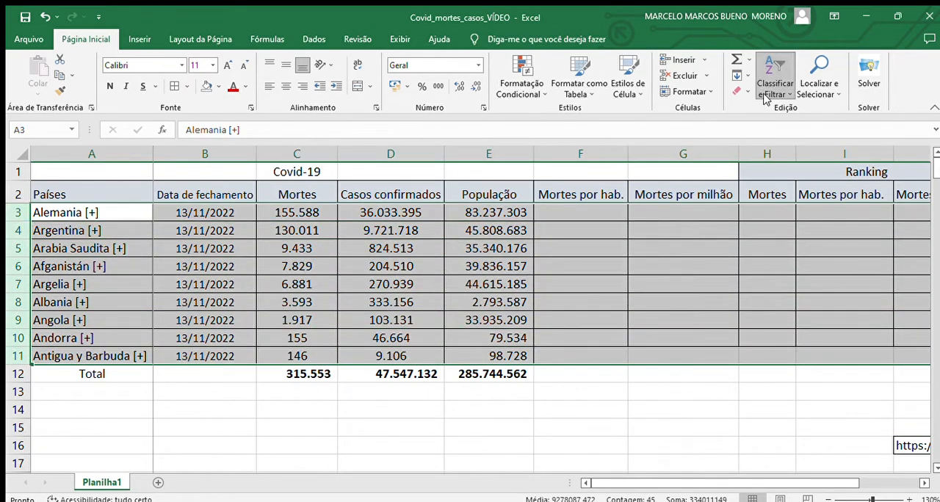
pyautogui.click(777, 138)
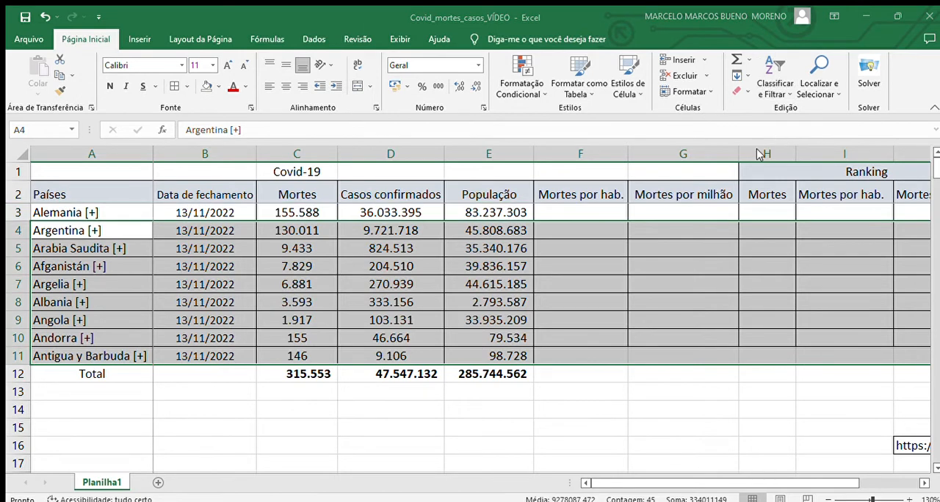
pyautogui.click(617, 285)
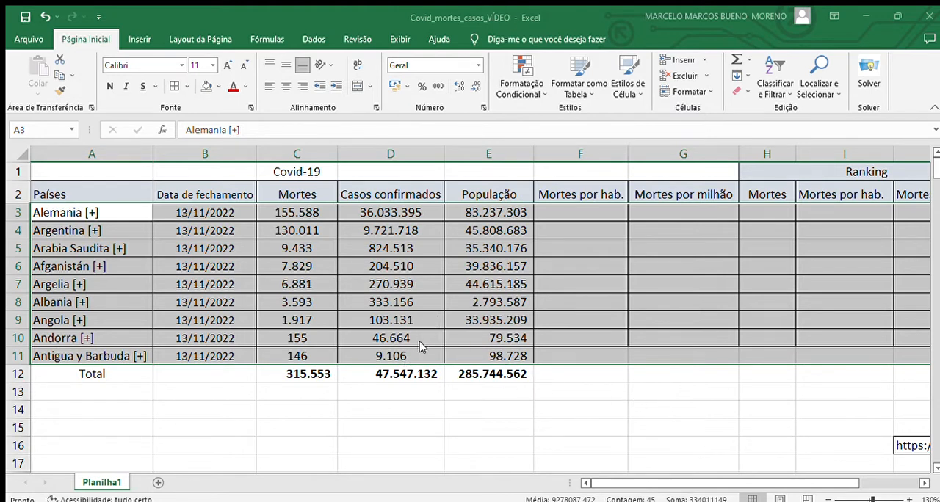
pyautogui.click(671, 418)
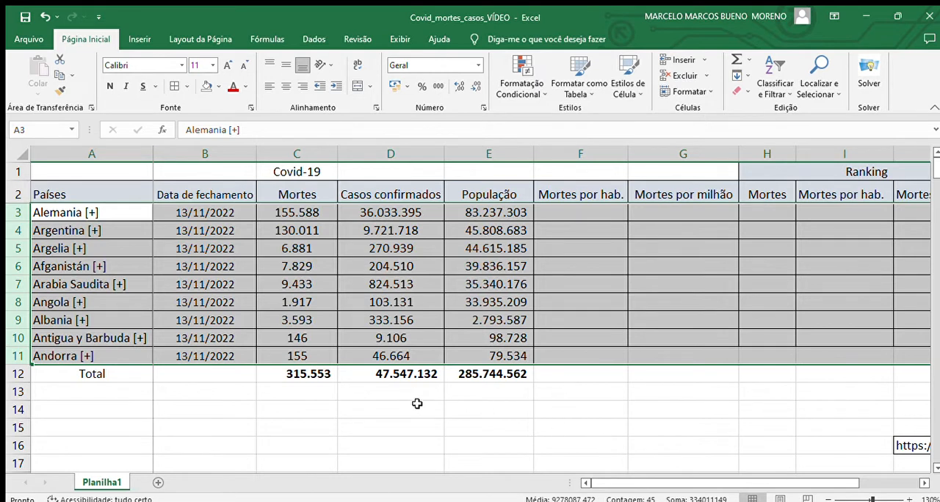
pyautogui.click(375, 408)
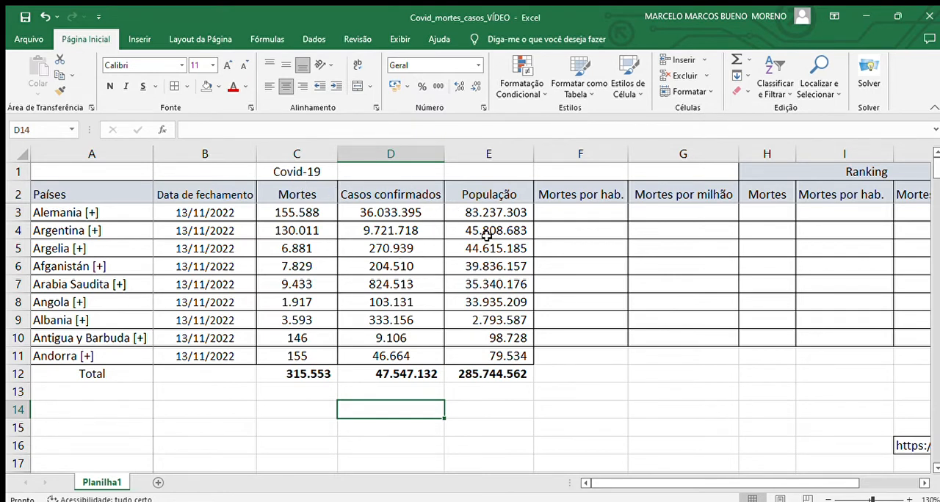
# - Calculate Mortes por hab. for Alemania in F3 with the formula =C3/E3
pyautogui.click(572, 215)
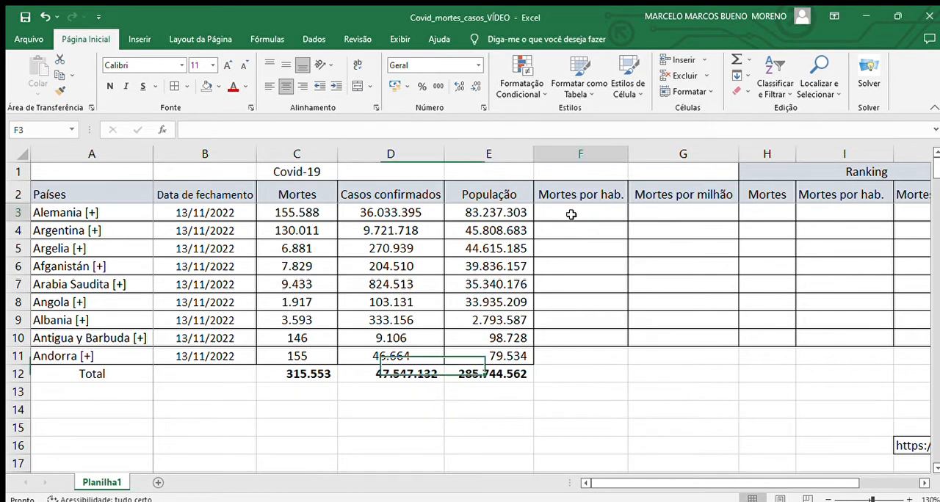
pyautogui.write('=')
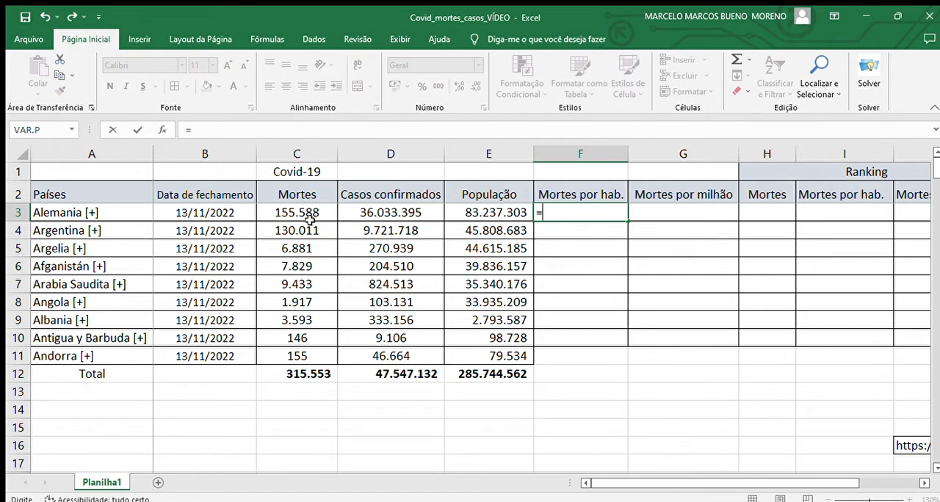
pyautogui.click(293, 212)
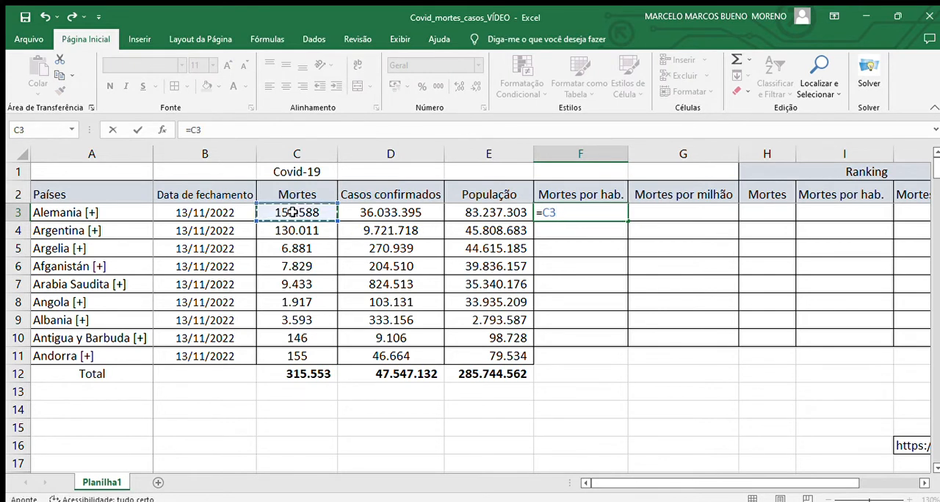
pyautogui.write('/')
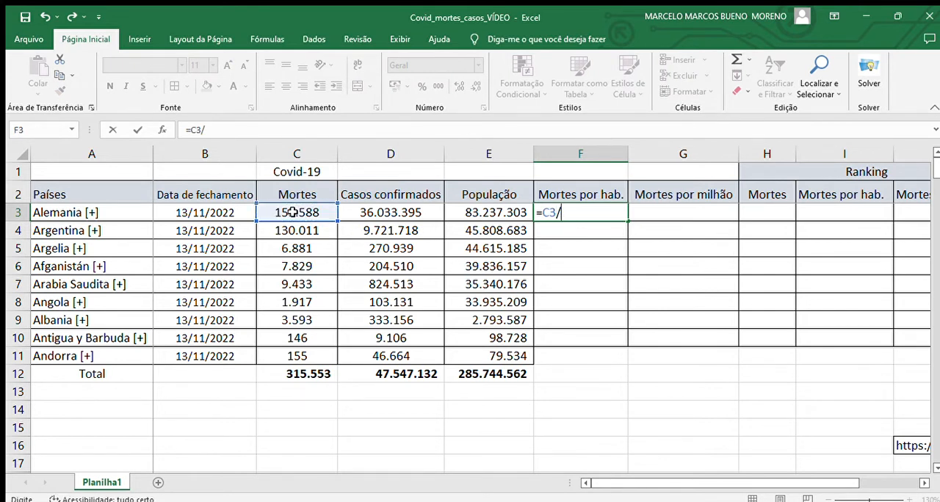
pyautogui.click(479, 212)
pyautogui.press('Return')
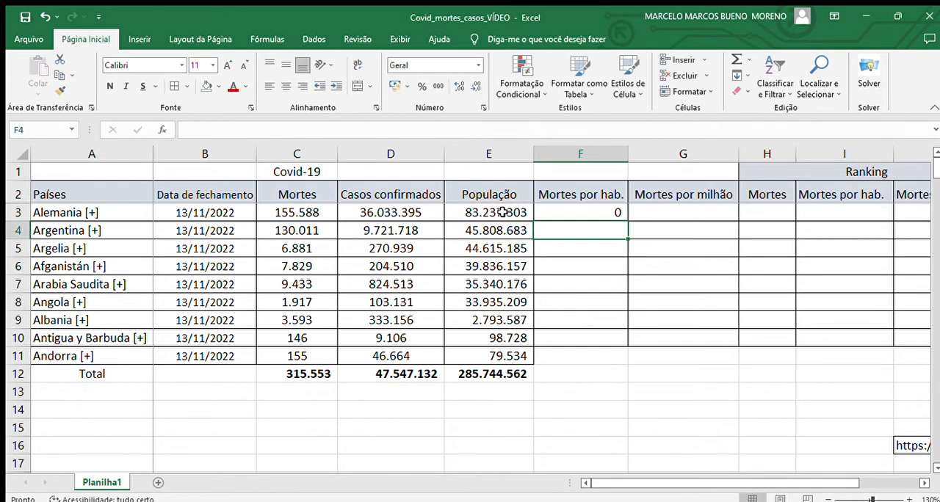
# - Format F3 with four decimal places and fill its formula down to F10
pyautogui.click(600, 215)
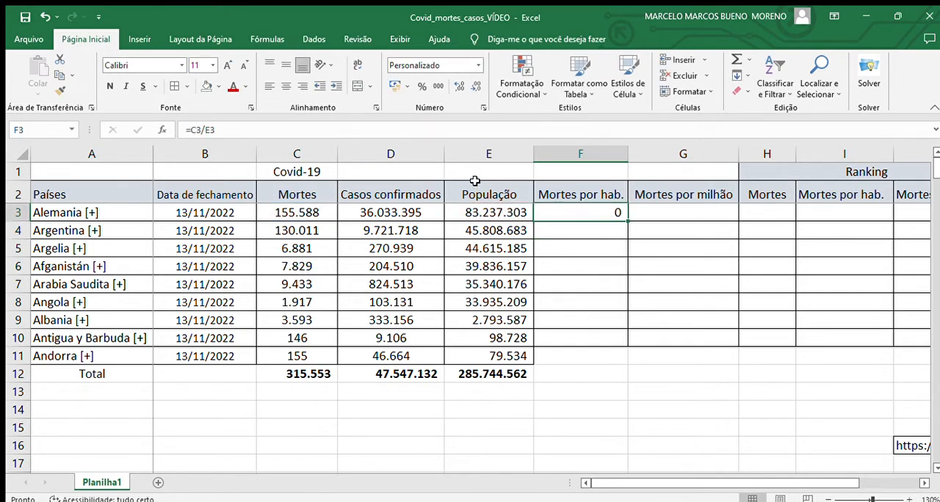
pyautogui.click(453, 89)
pyautogui.click(453, 89)
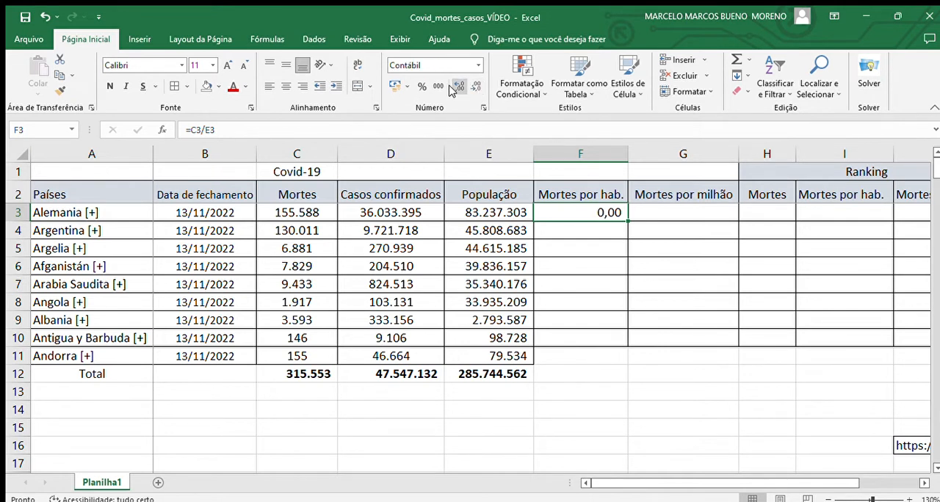
pyautogui.click(453, 88)
pyautogui.click(451, 89)
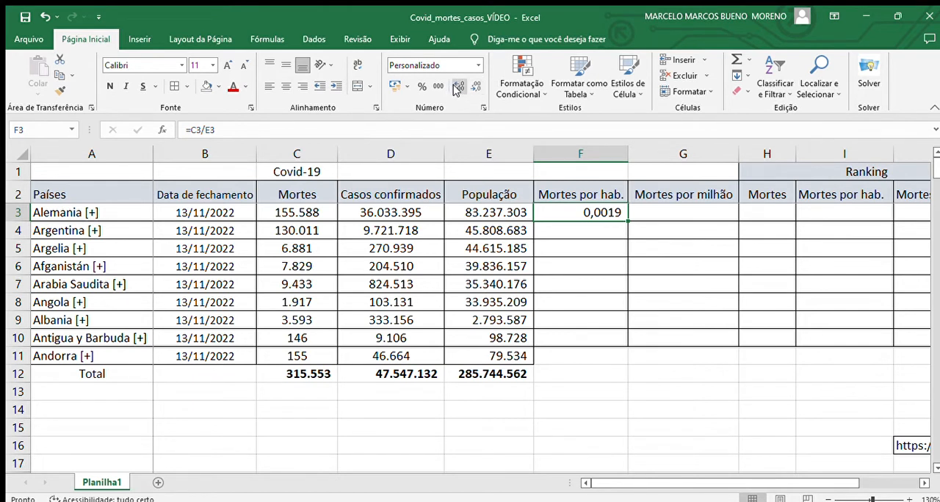
pyautogui.moveTo(628, 219)
pyautogui.mouseDown()
pyautogui.moveTo(613, 338)
pyautogui.moveTo(609, 225)
pyautogui.moveTo(623, 254)
pyautogui.moveTo(625, 344)
pyautogui.moveTo(616, 221)
pyautogui.mouseUp()
pyautogui.moveTo(630, 220); pyautogui.dragTo(622, 339)
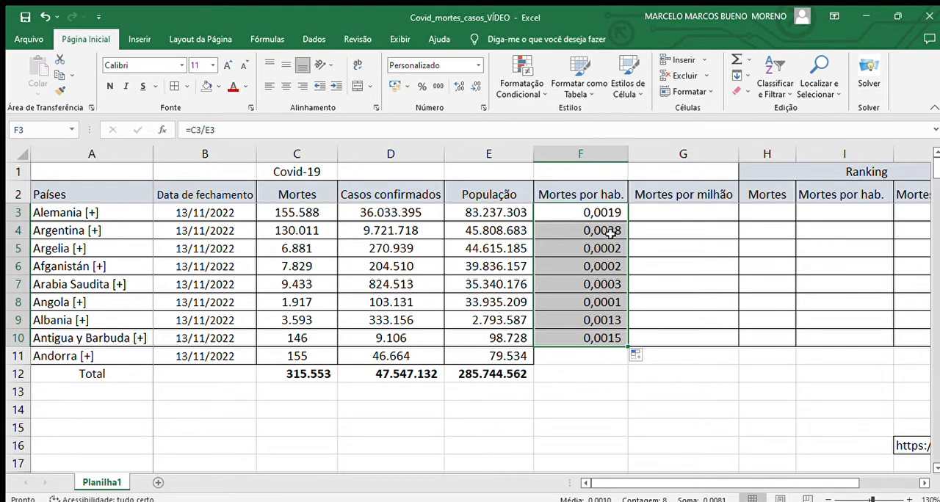
# - Calculate Mortes por milhão for Alemania in G3 with the formula =F3*1000000
pyautogui.click(662, 216)
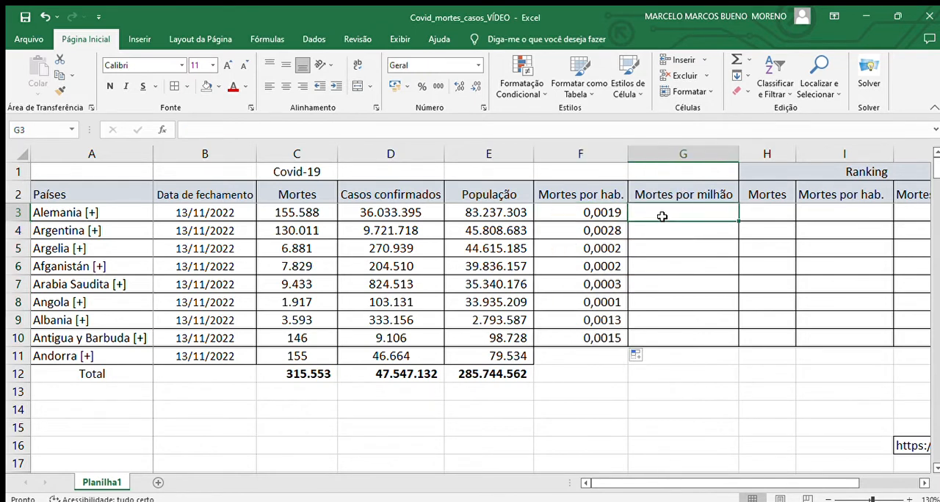
pyautogui.write('=')
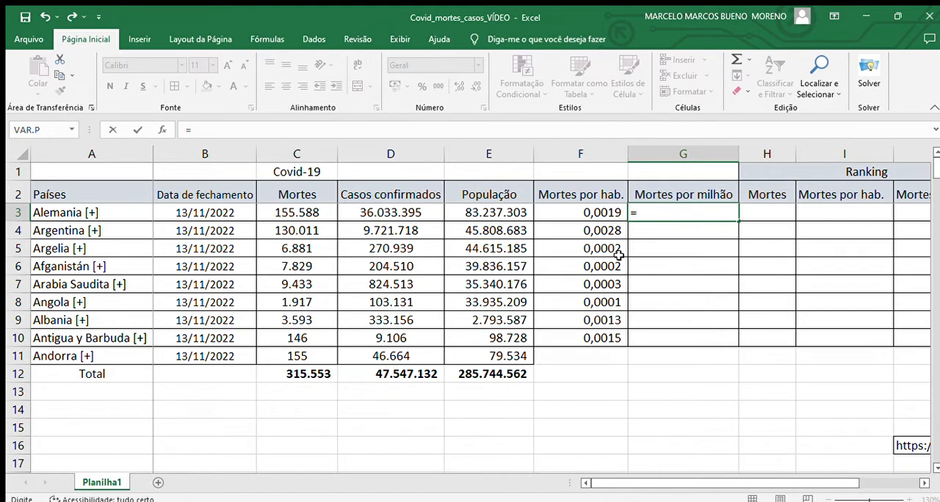
pyautogui.click(563, 212)
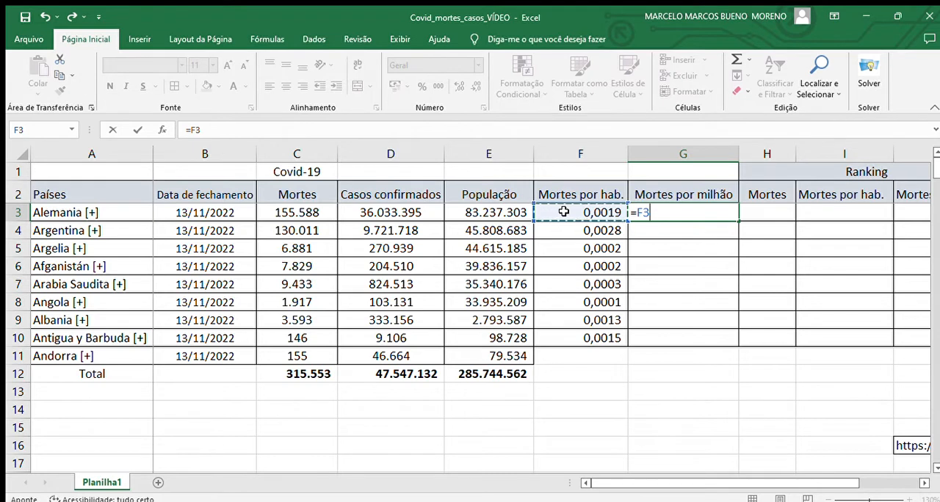
pyautogui.write('*')
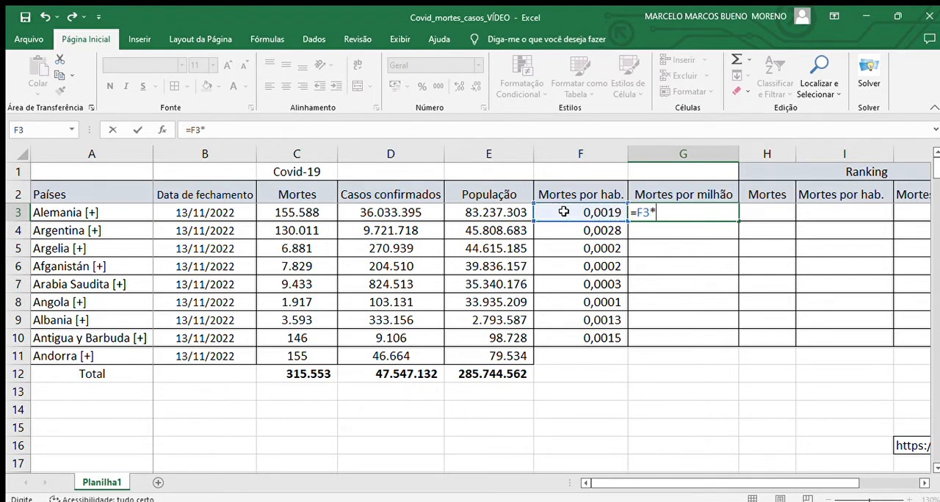
pyautogui.write('1000000')
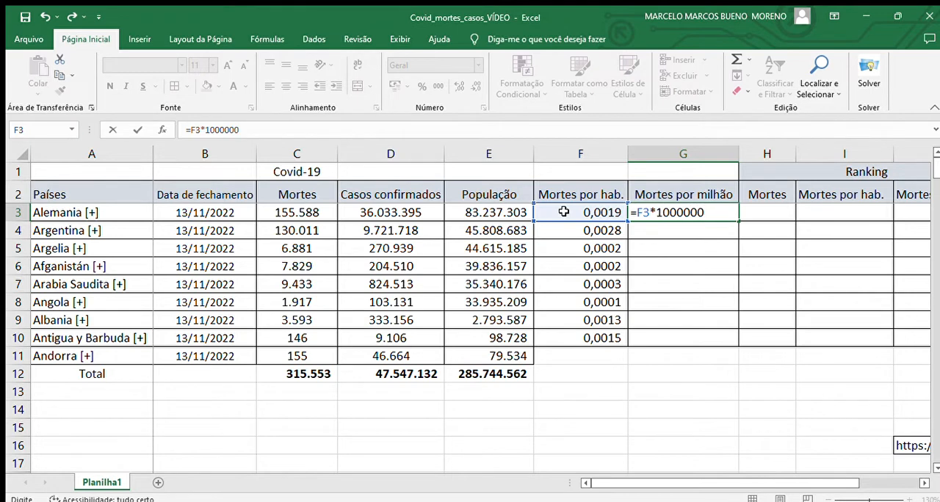
pyautogui.press('Return')
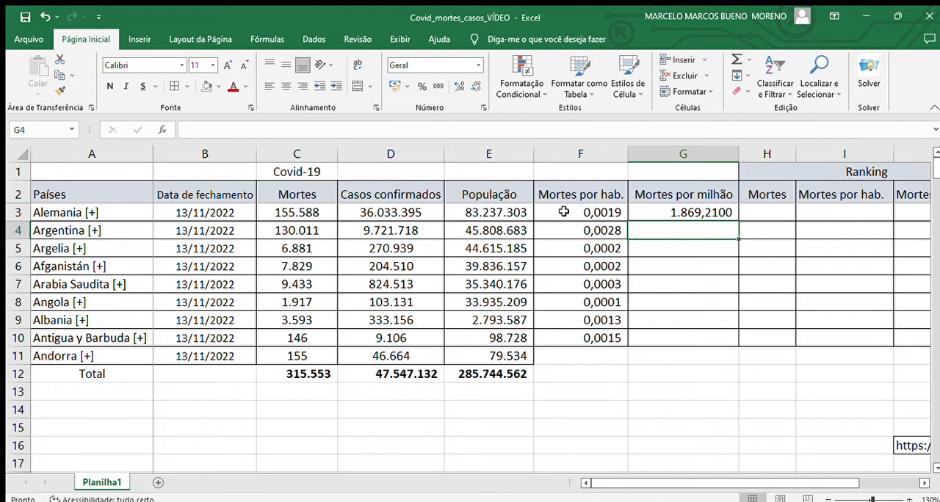
# - Reduce the number format of G3 to no decimal places
pyautogui.click(695, 212)
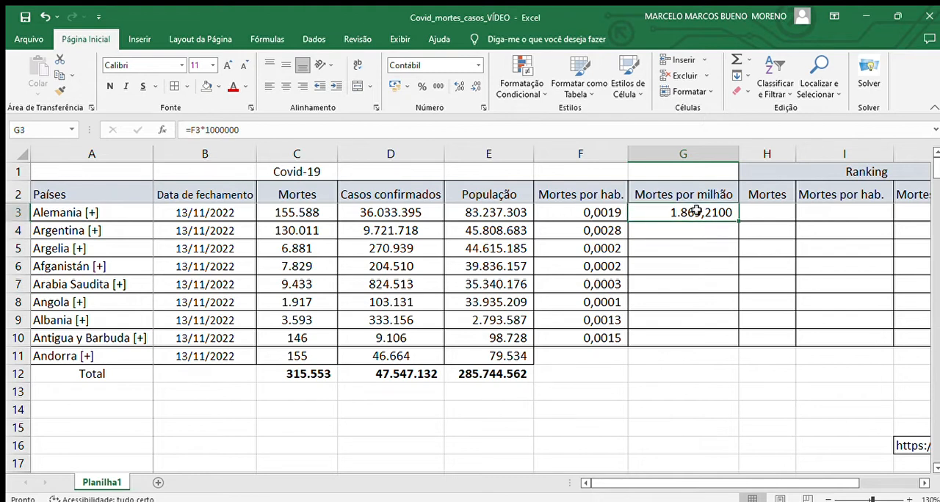
pyautogui.click(474, 86)
pyautogui.click(474, 87)
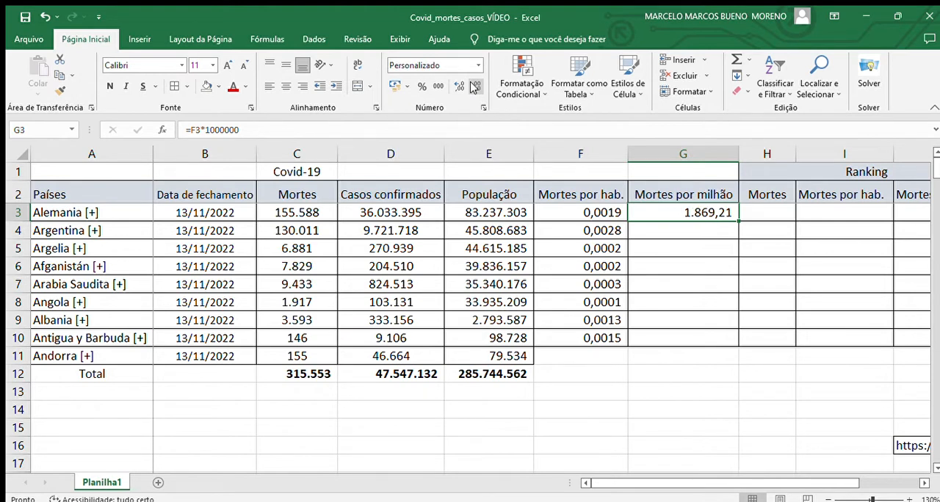
pyautogui.click(474, 87)
pyautogui.click(473, 87)
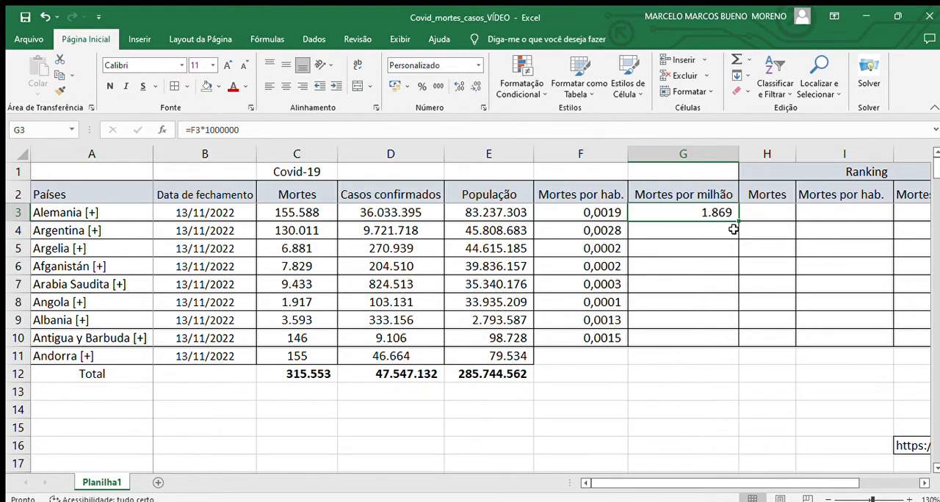
# - Fill the Mortes por milhão formula from G3 down to G10 and apply centre alignment to the range
pyautogui.moveTo(739, 221); pyautogui.dragTo(729, 342)
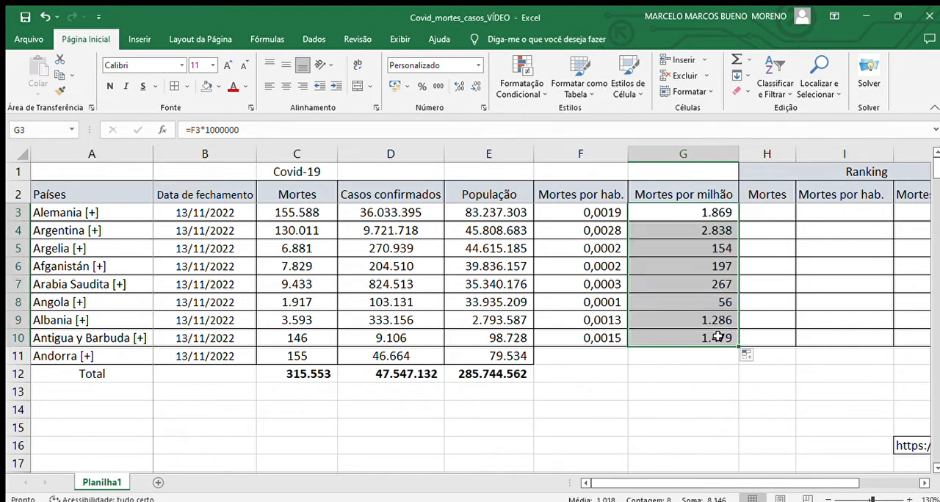
pyautogui.click(283, 63)
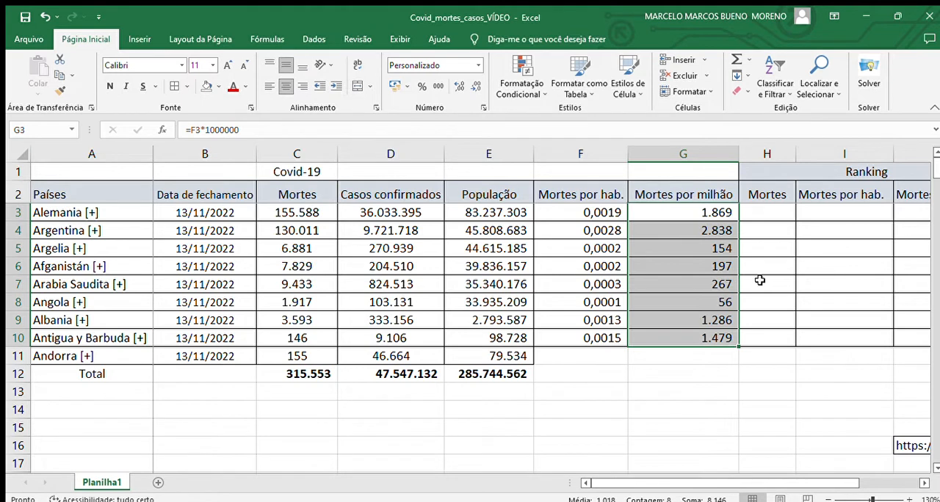
pyautogui.click(472, 414)
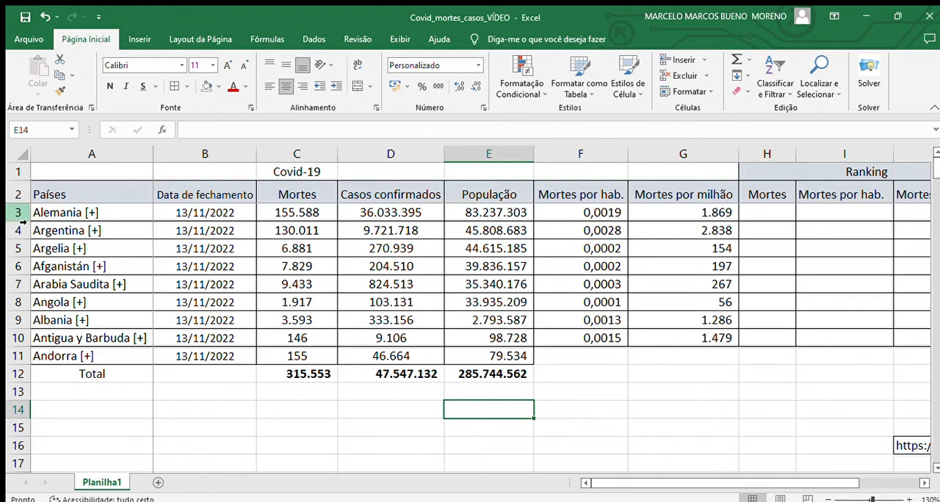
# - Sort country rows 3 to 11 by Mortes in descending order, leaving out the Total row
pyautogui.moveTo(20, 218); pyautogui.dragTo(9, 357)
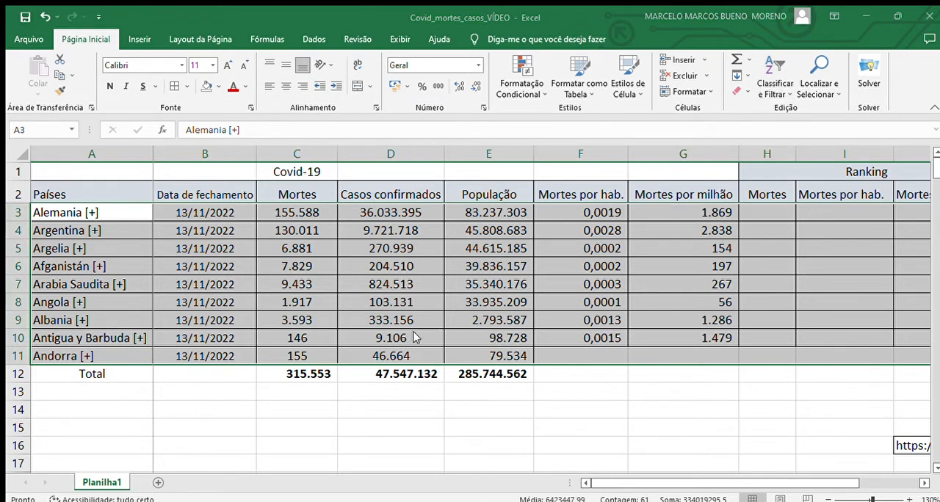
pyautogui.click(659, 420)
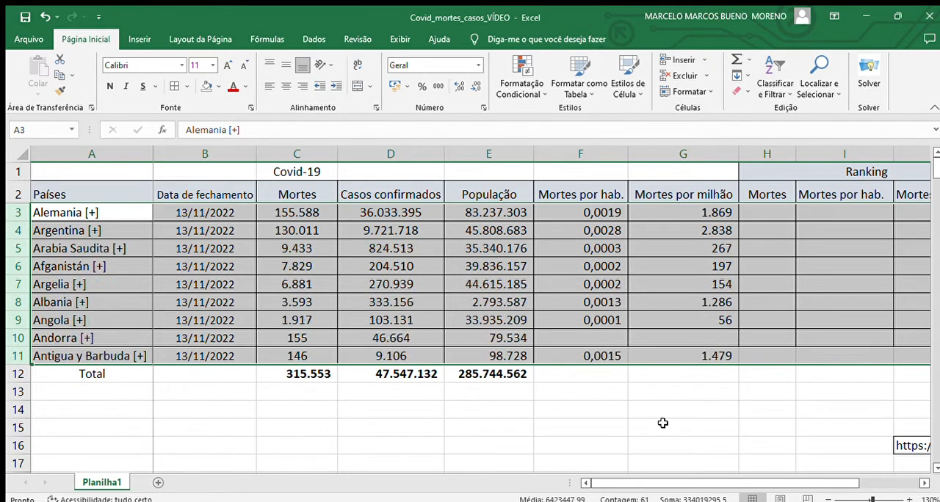
# - Enter 1º and 2º in H3:H4 as the Mortes ranking and fill the series down to H9
pyautogui.click(761, 213)
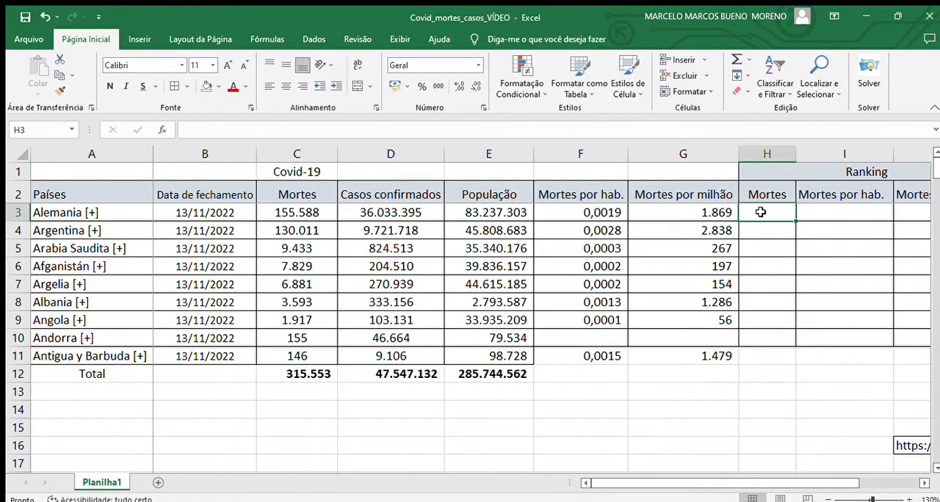
pyautogui.write('1')
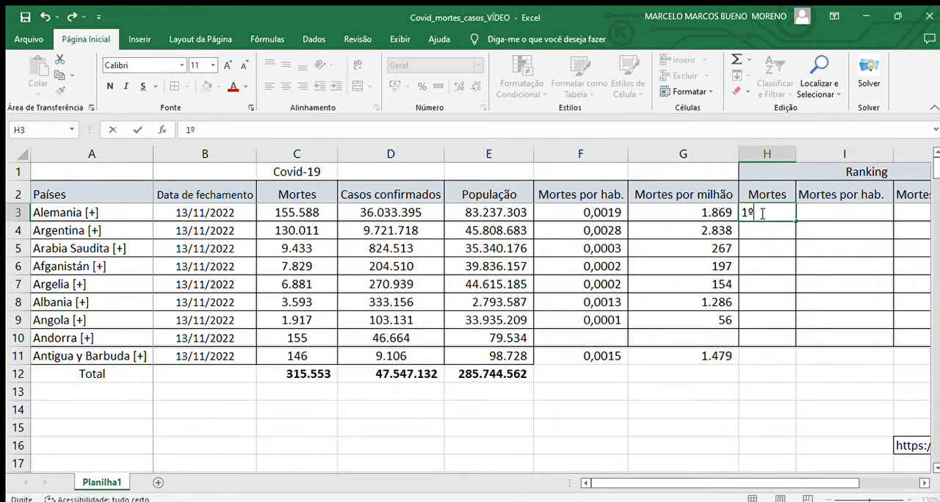
pyautogui.write('º')
pyautogui.press('Return')
pyautogui.write('2')
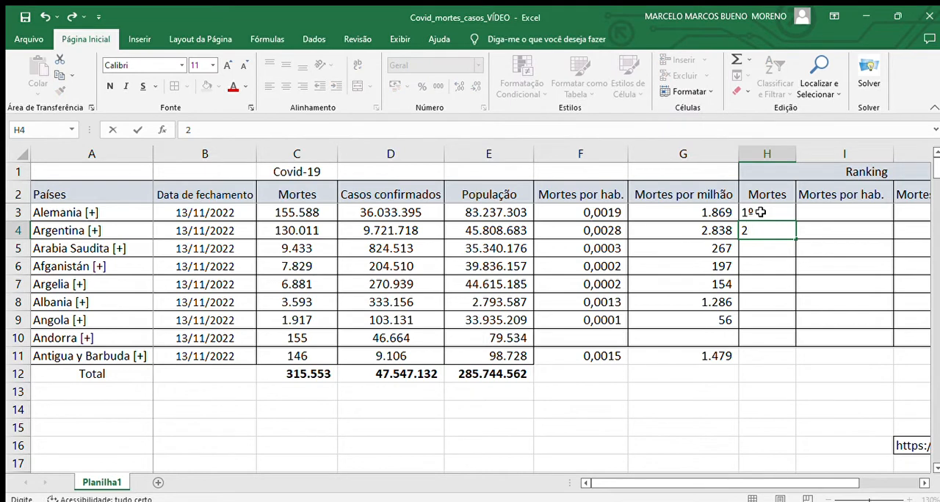
pyautogui.press('Return')
pyautogui.moveTo(761, 212); pyautogui.dragTo(799, 333)
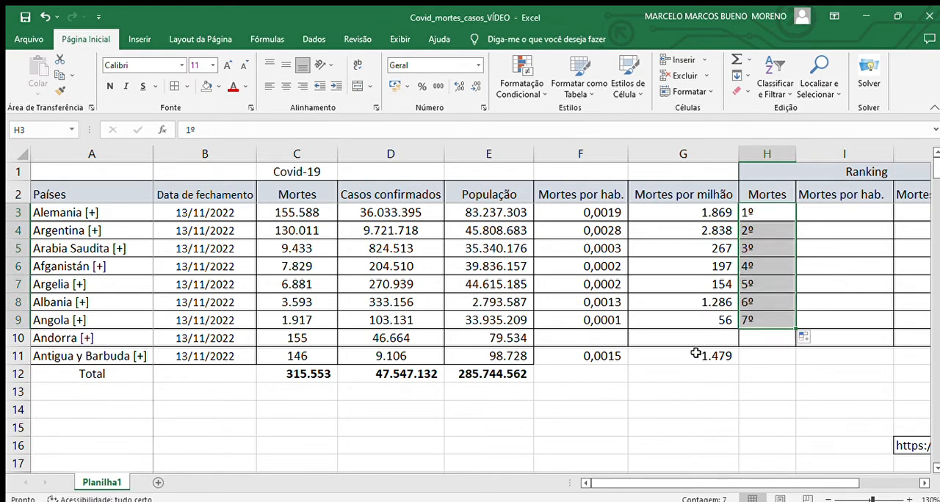
# - Extend the Mortes por hab. and Mortes por milhão formulas from row 9 down to row 11
pyautogui.click(610, 324)
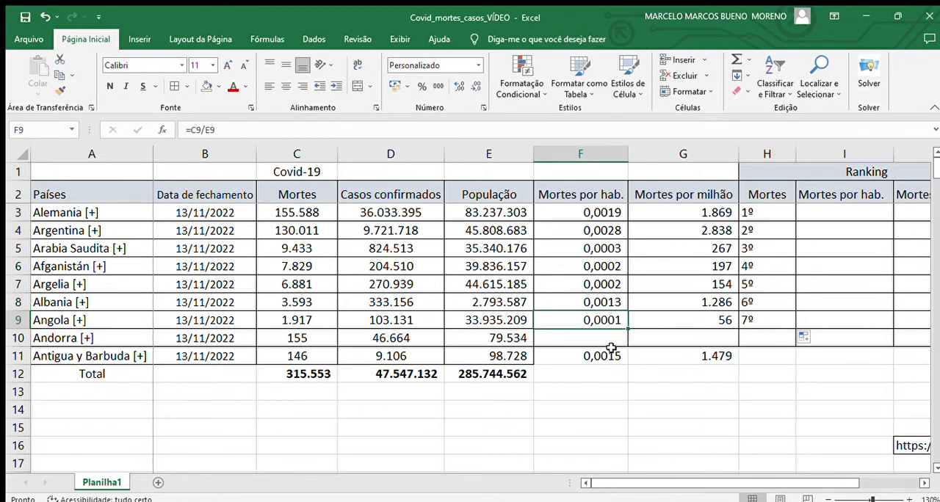
pyautogui.moveTo(629, 329); pyautogui.dragTo(630, 365)
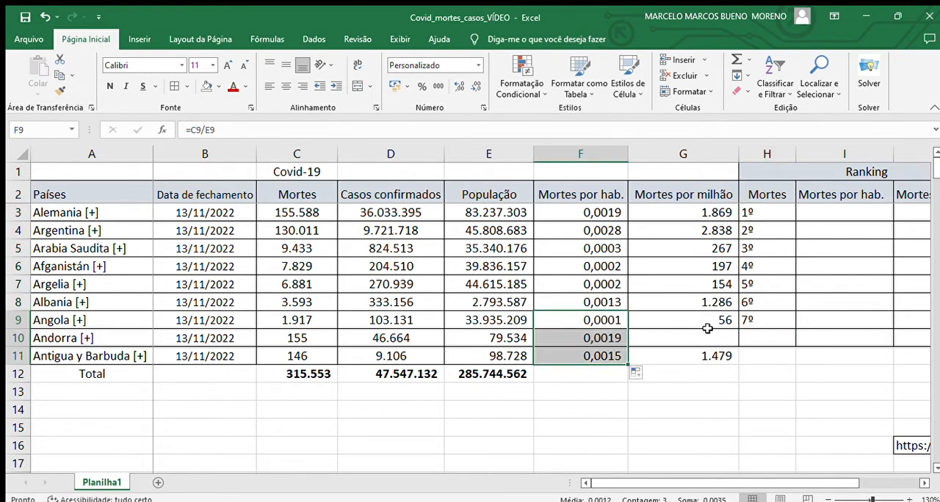
pyautogui.click(725, 319)
pyautogui.moveTo(739, 328); pyautogui.dragTo(734, 359)
# - Continue the Mortes ranking series from H9 down to H11
pyautogui.click(766, 323)
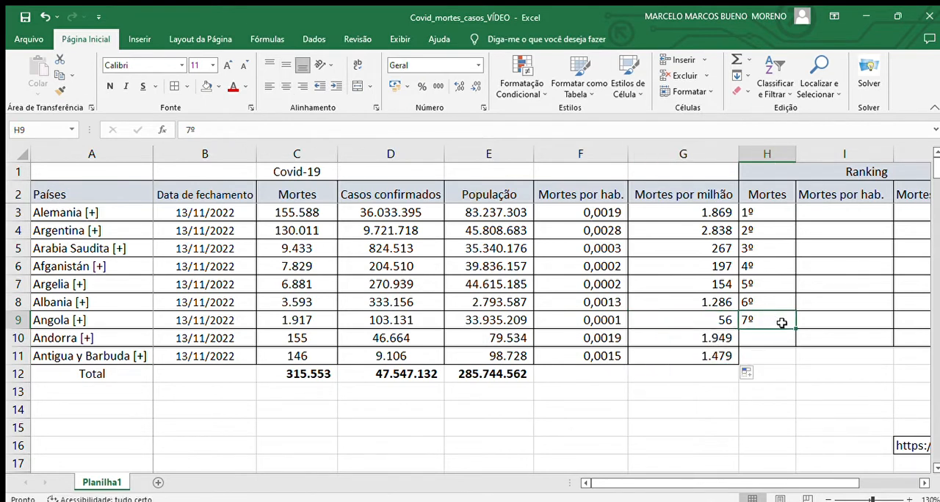
pyautogui.moveTo(796, 329); pyautogui.dragTo(791, 358)
pyautogui.click(814, 358)
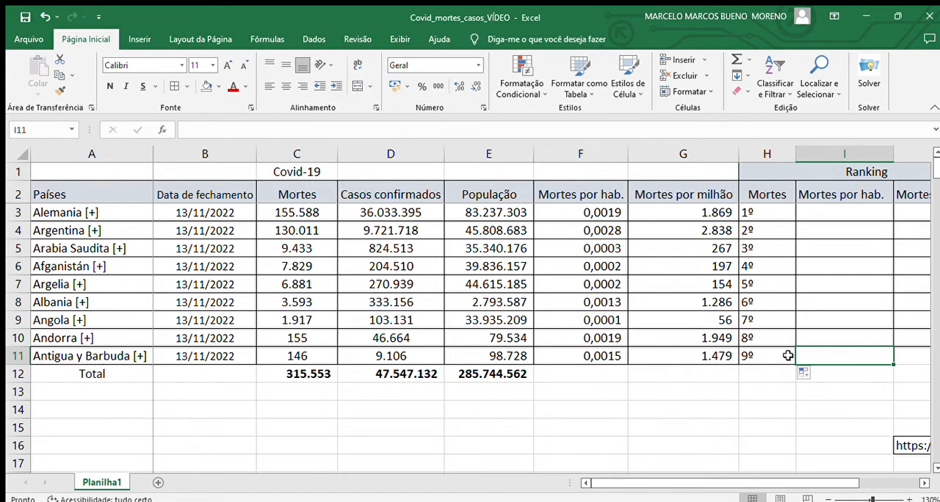
# - Centre the contents of column H both vertically and horizontally
pyautogui.click(762, 155)
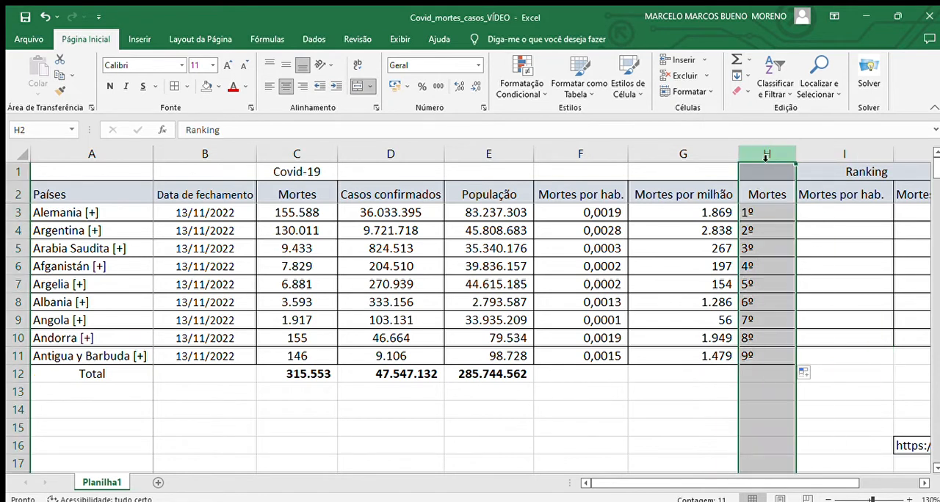
pyautogui.click(283, 66)
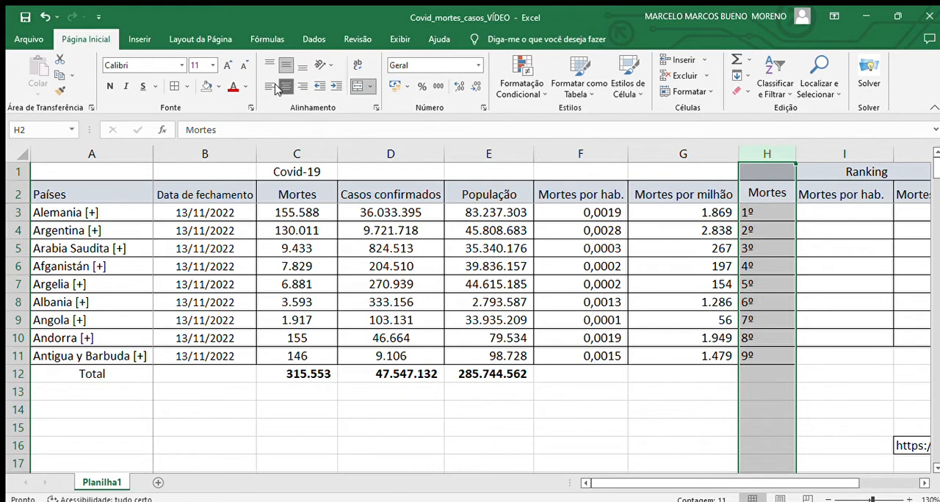
pyautogui.click(277, 86)
pyautogui.click(282, 86)
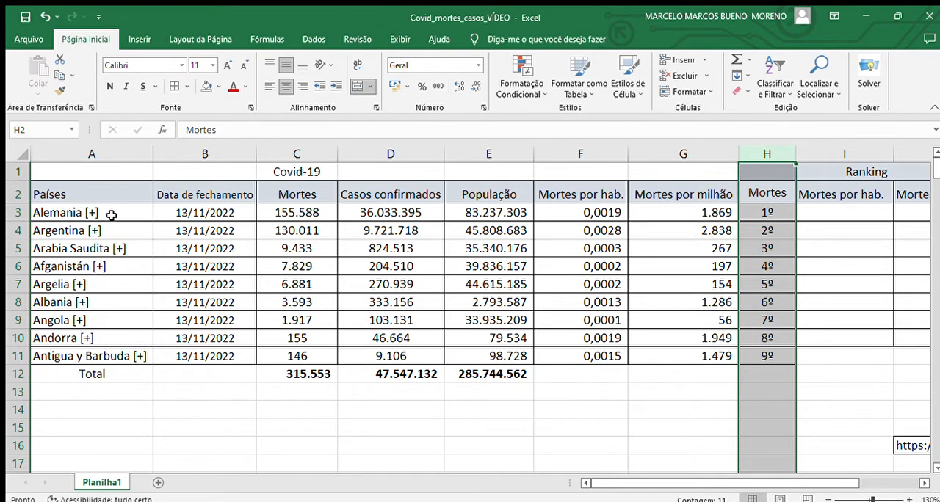
# - Sort country rows 3 to 11 in descending order of deaths relative to population, leaving out the Total row
pyautogui.moveTo(23, 216); pyautogui.dragTo(10, 359)
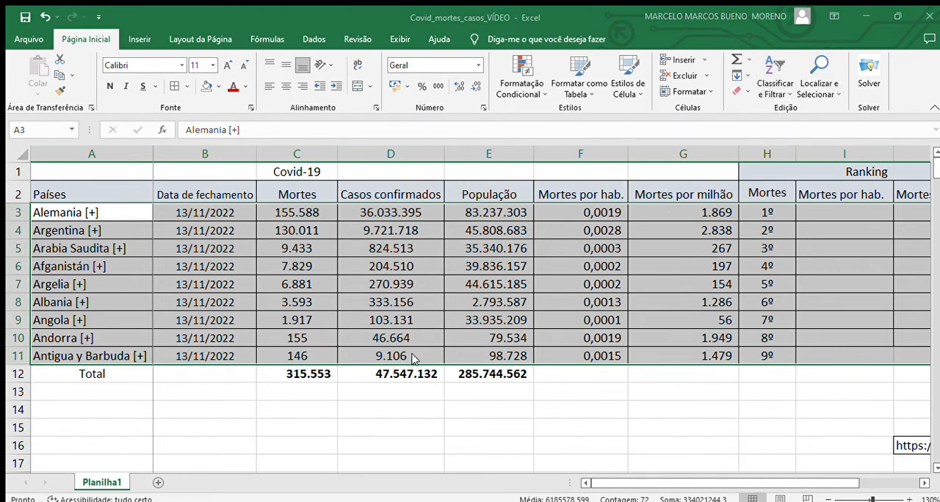
pyautogui.click(667, 430)
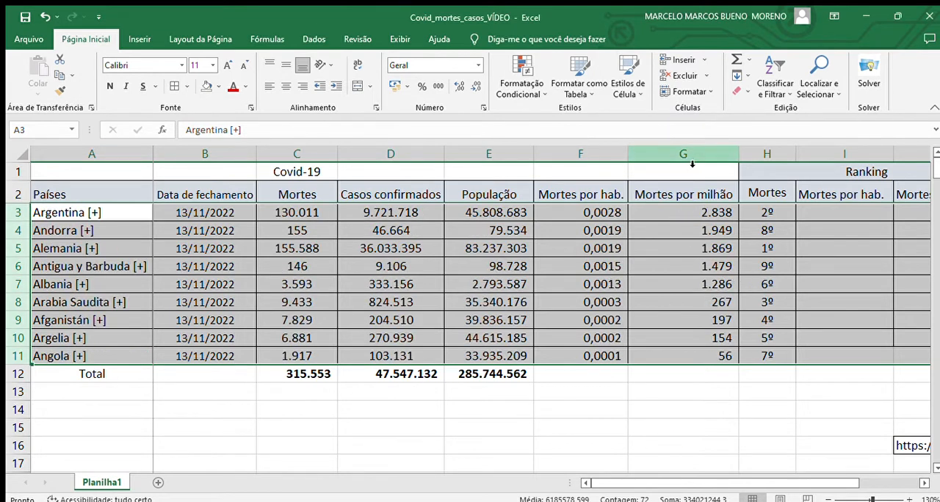
# - Apply vertical and horizontal centring to the Mortes por milhão column G
pyautogui.click(657, 157)
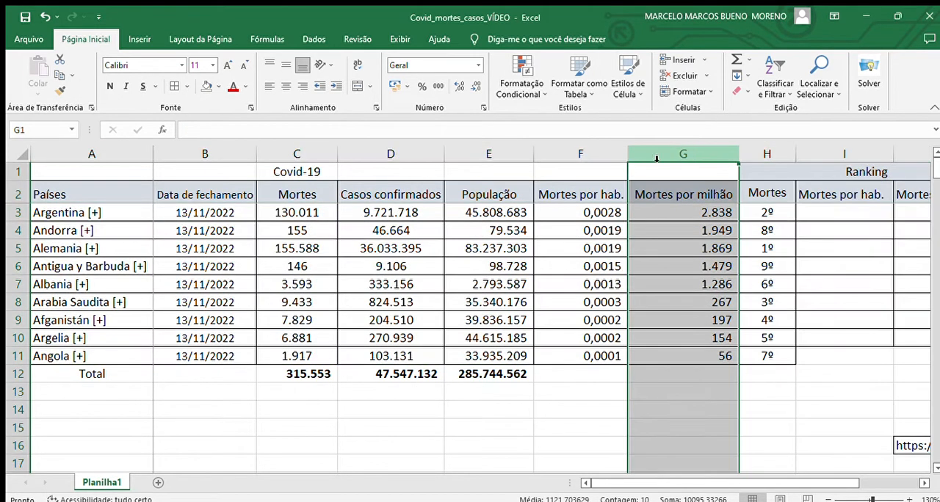
pyautogui.click(286, 66)
pyautogui.click(281, 87)
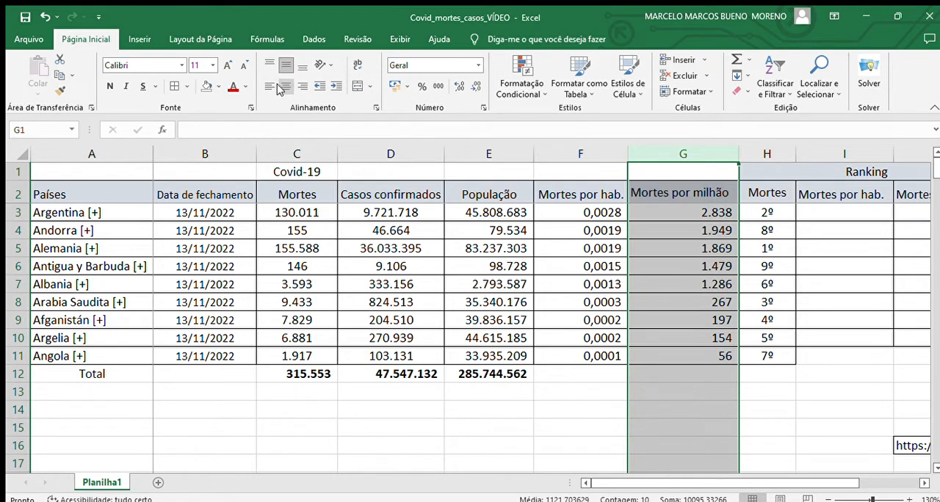
pyautogui.click(280, 89)
pyautogui.click(744, 230)
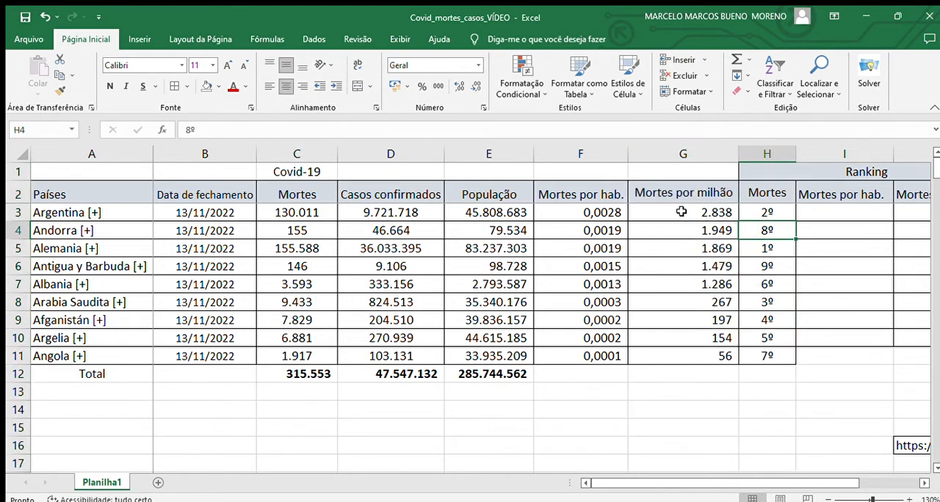
pyautogui.moveTo(681, 211); pyautogui.dragTo(656, 356)
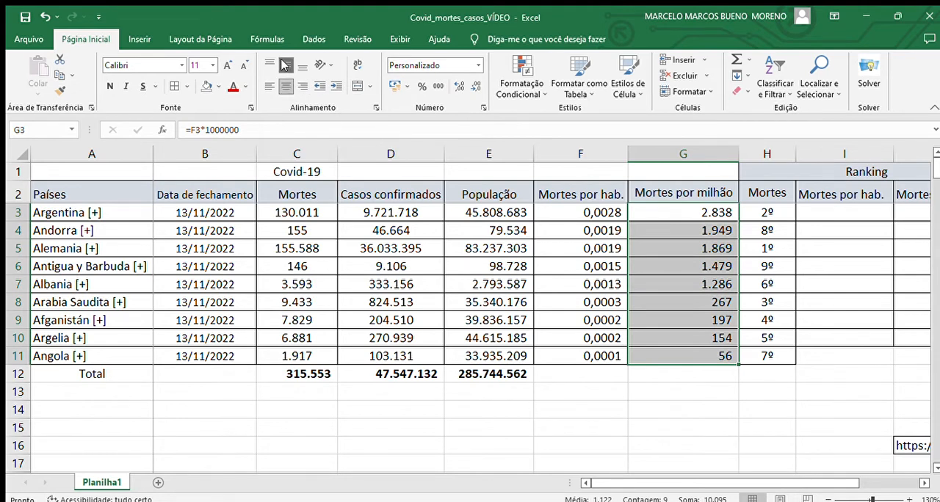
# - Enter 1º and 2º in I3:I4 as the Mortes por hab. ranking, fill the series down to I11 and centre it
pyautogui.click(827, 213)
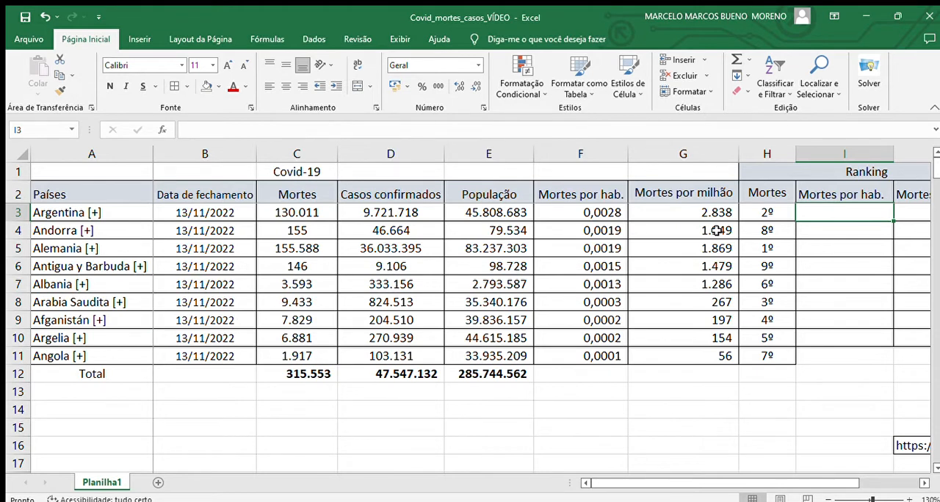
pyautogui.write('1º')
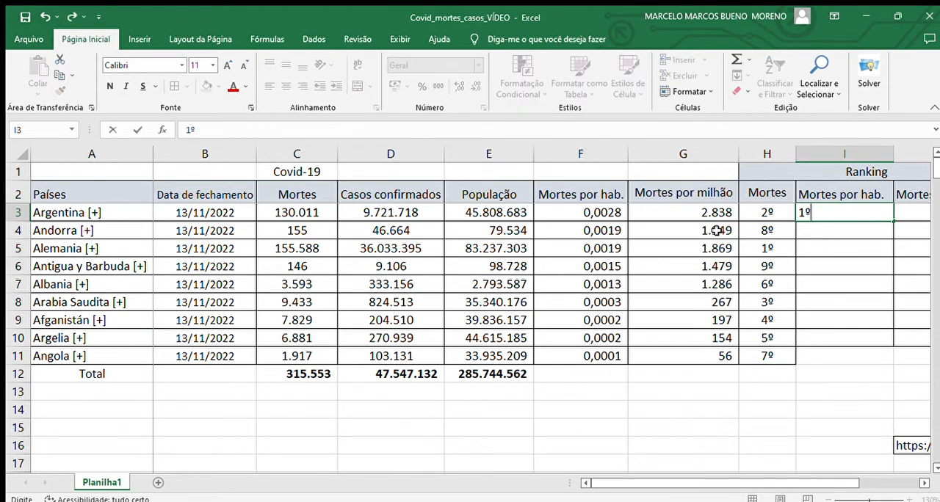
pyautogui.press('Return')
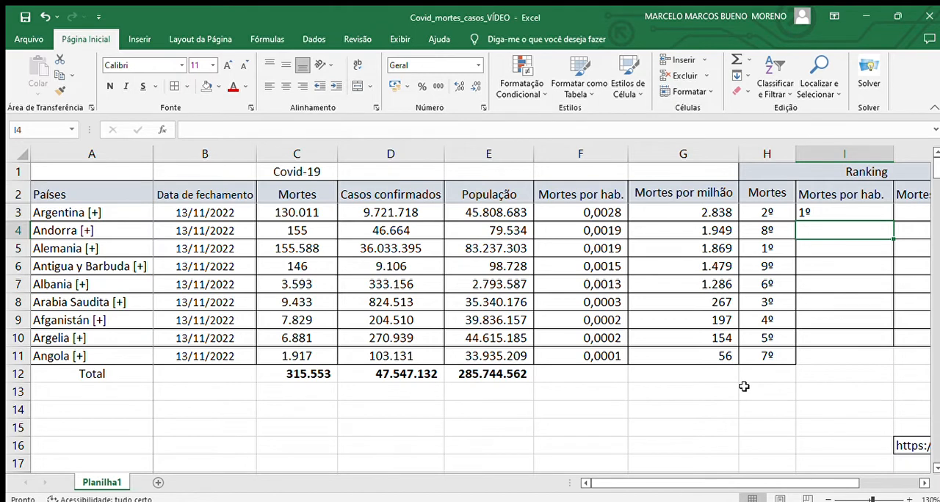
pyautogui.write('2º')
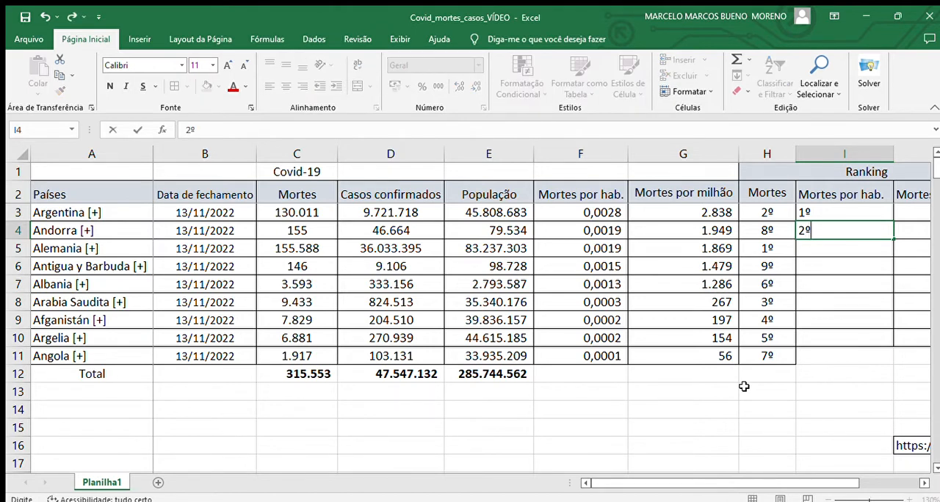
pyautogui.press('Return')
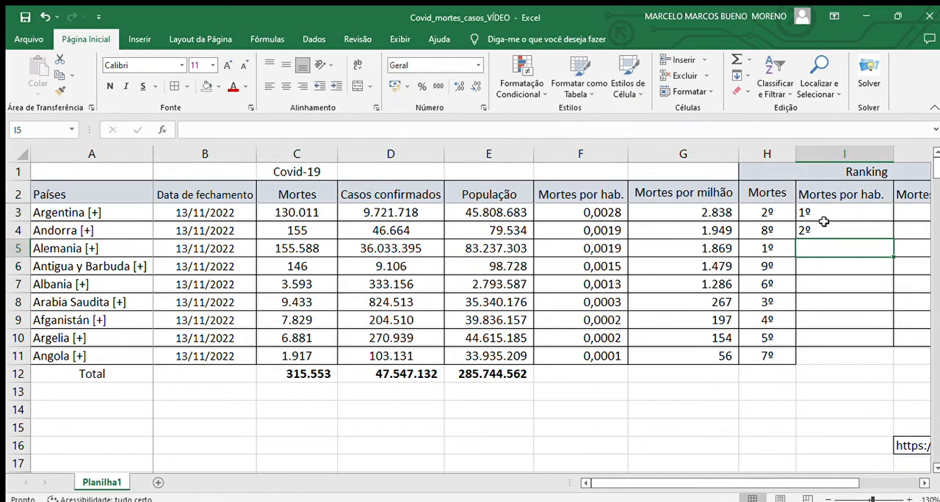
pyautogui.moveTo(827, 213); pyautogui.dragTo(833, 232)
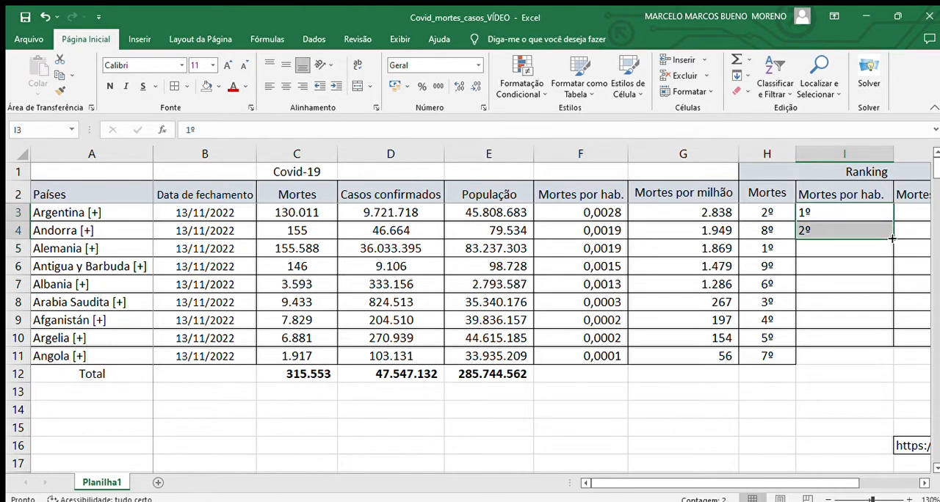
pyautogui.moveTo(893, 238); pyautogui.dragTo(871, 369)
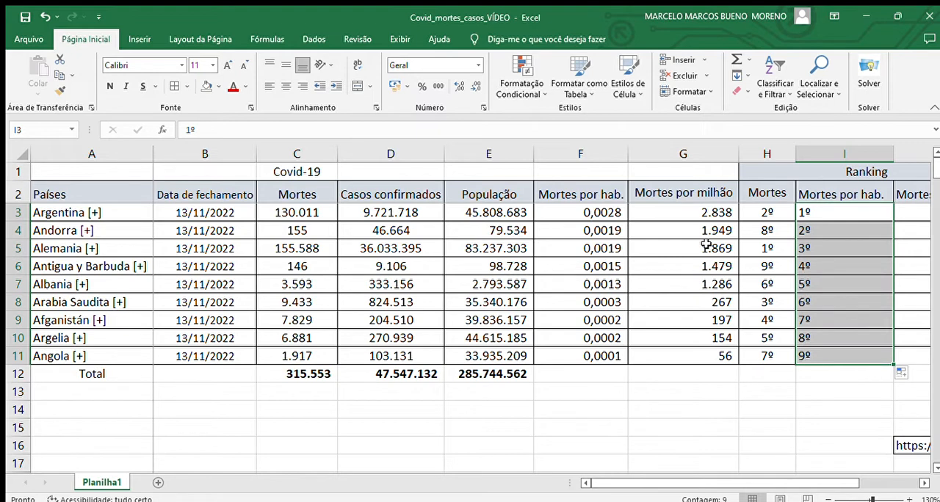
pyautogui.click(287, 88)
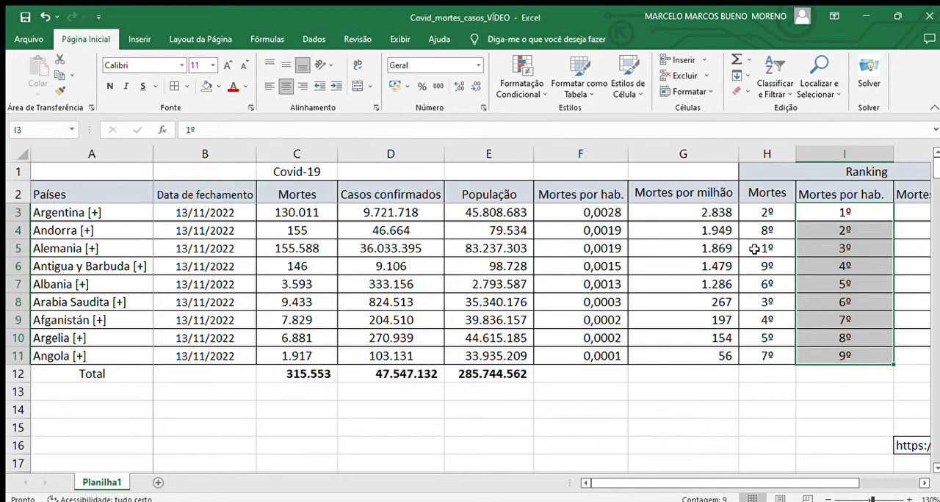
# - Highlight Alemania's Mortes rank in H5 and its Mortes value in C5 with yellow fill
pyautogui.moveTo(754, 249); pyautogui.dragTo(720, 244)
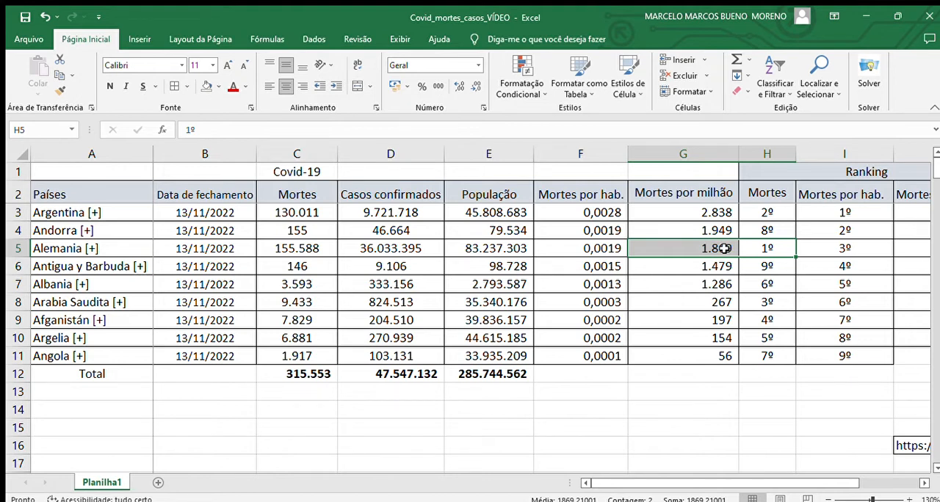
pyautogui.click(758, 249)
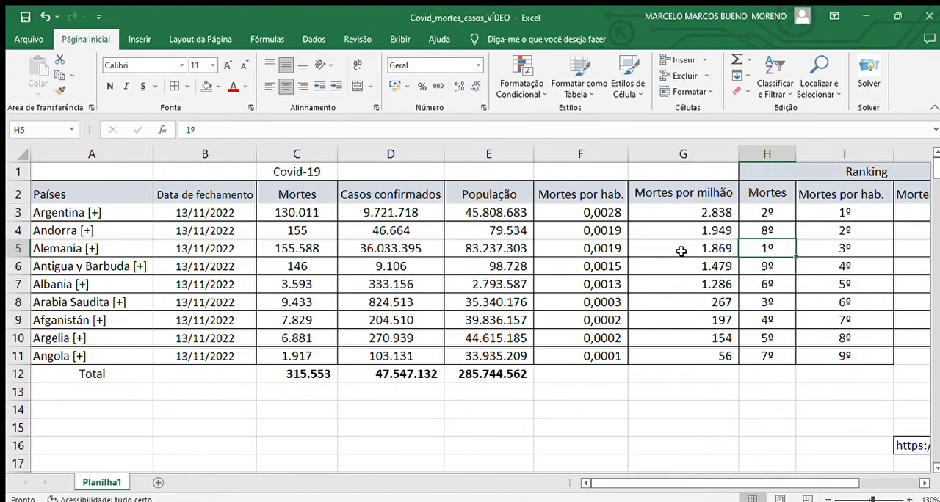
pyautogui.click(207, 86)
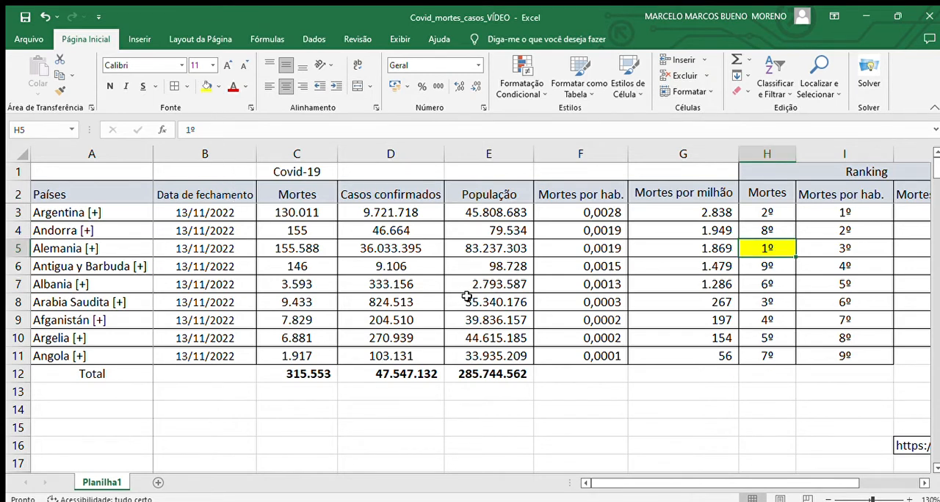
pyautogui.click(312, 250)
pyautogui.click(207, 86)
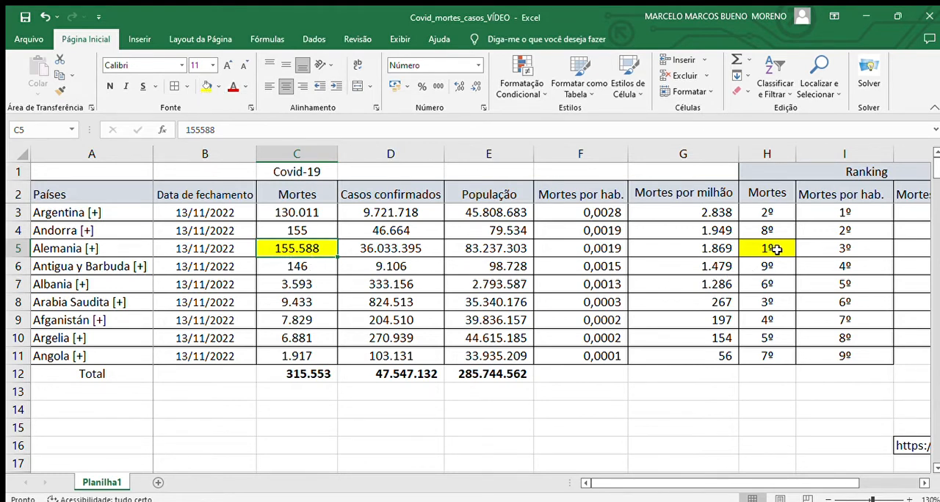
# - Highlight Alemania's Mortes por hab. rank in I5 and its Mortes por milhão value in G5 with light blue fill
pyautogui.click(820, 250)
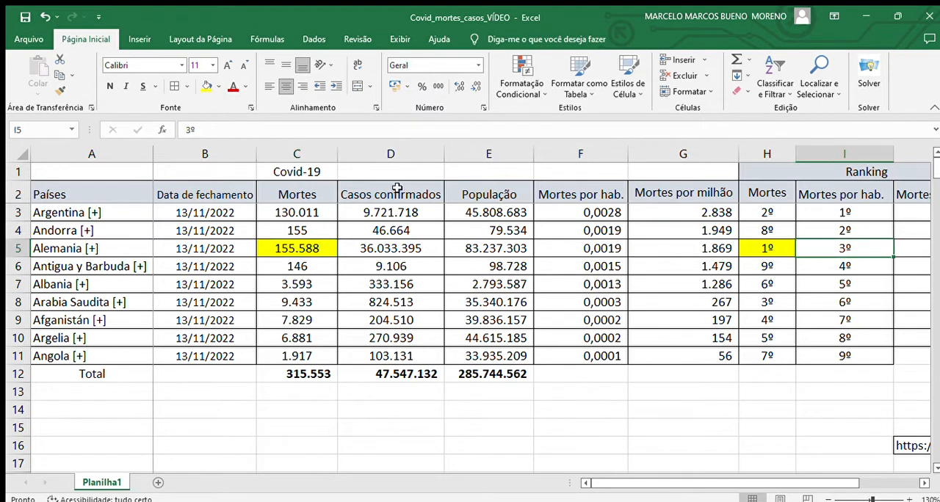
pyautogui.click(206, 85)
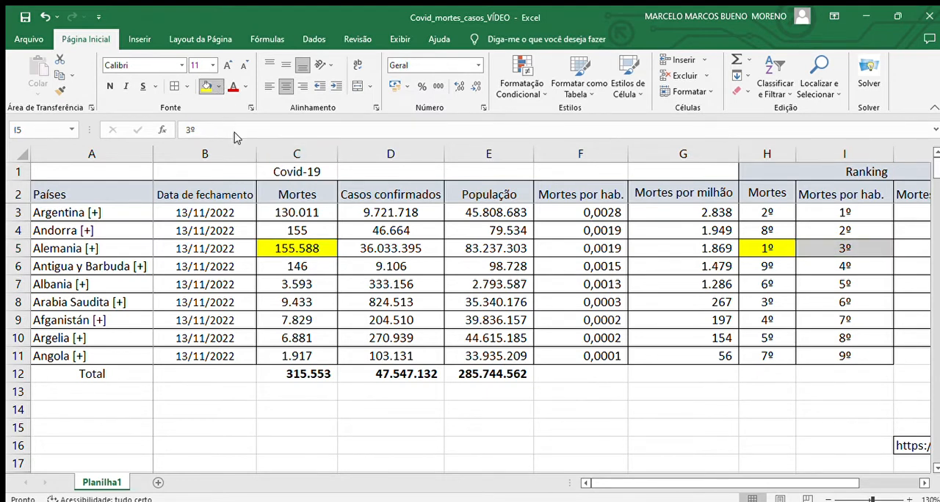
pyautogui.click(294, 136)
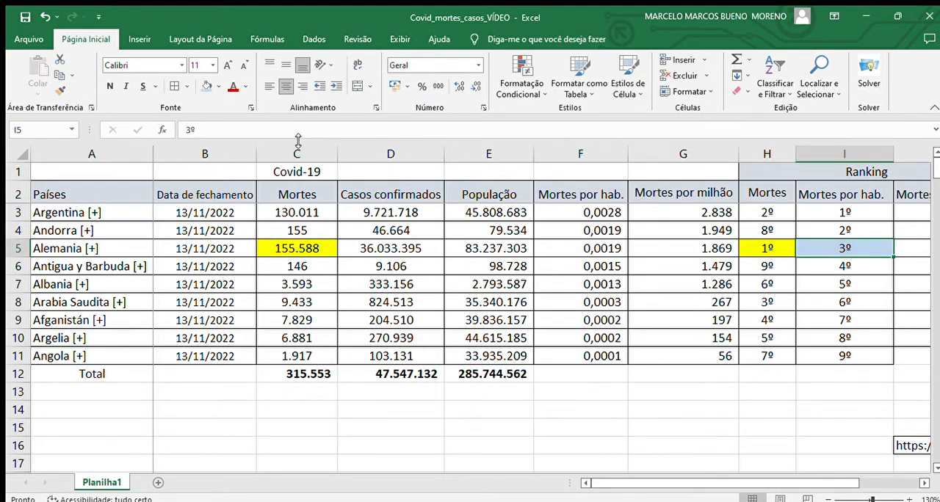
pyautogui.click(687, 250)
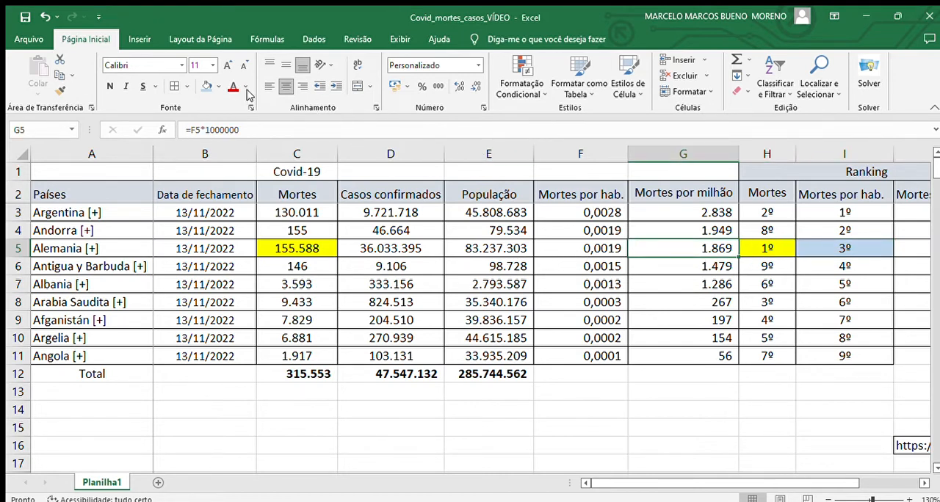
pyautogui.click(207, 86)
pyautogui.click(768, 412)
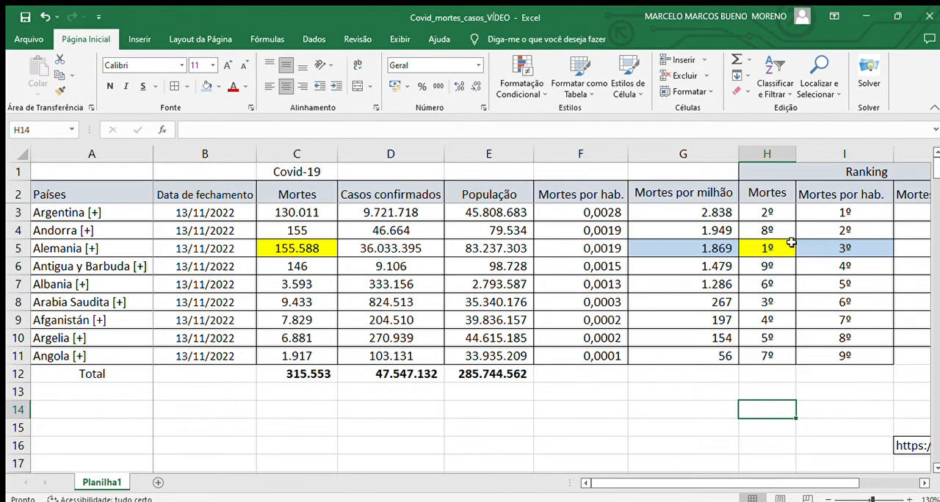
# - Compare the Argentina and Alemania rows, looking at their População values in E3 and E5
pyautogui.click(26, 213)
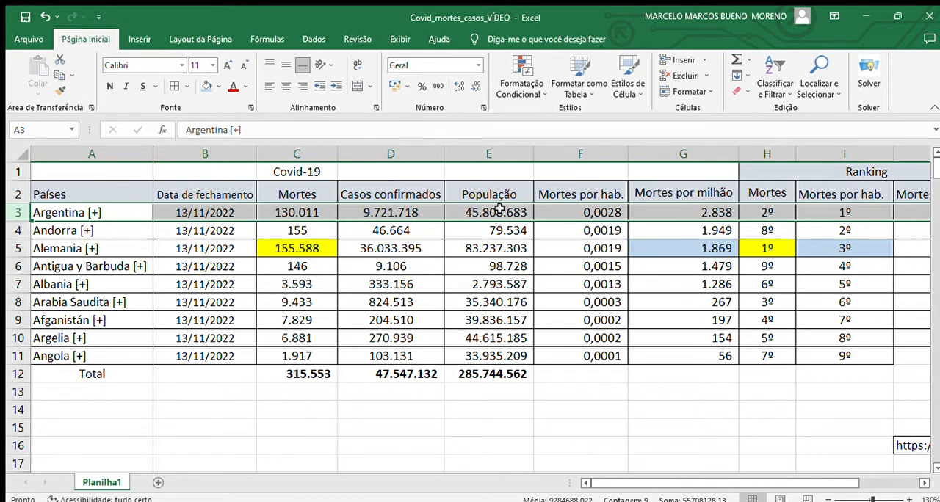
pyautogui.click(488, 248)
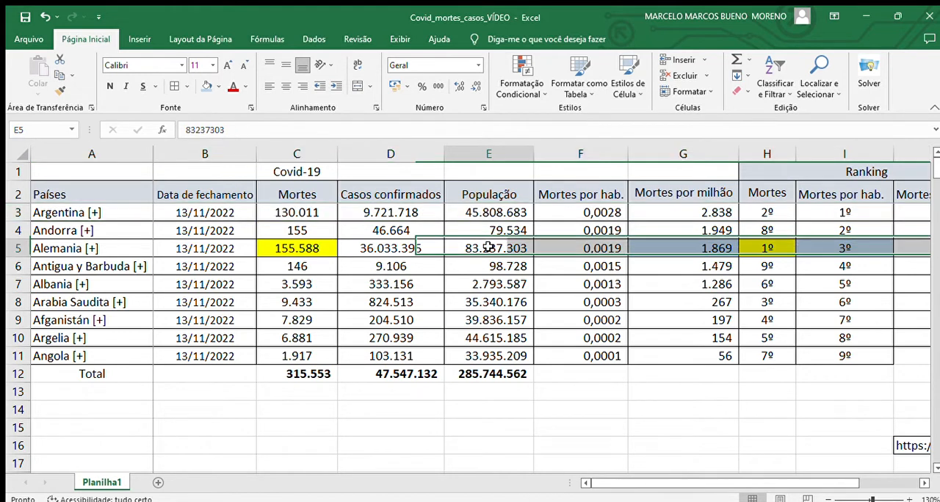
pyautogui.click(489, 213)
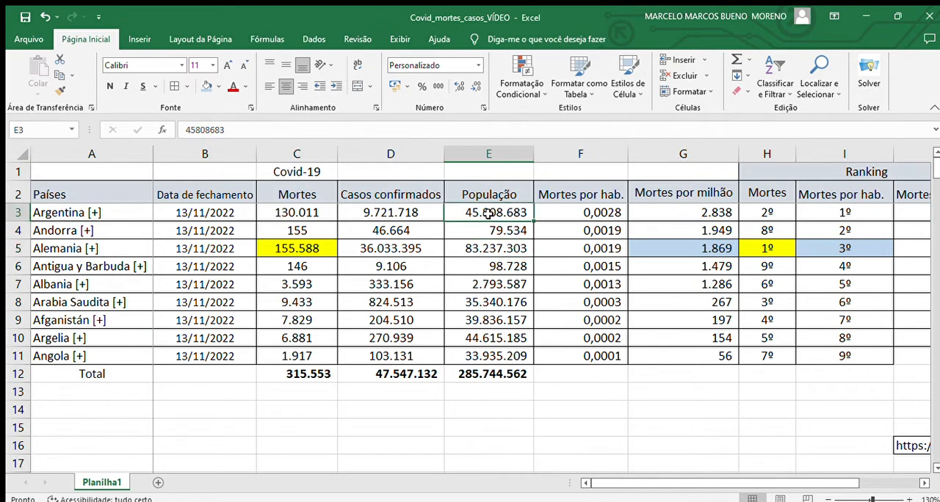
pyautogui.click(484, 255)
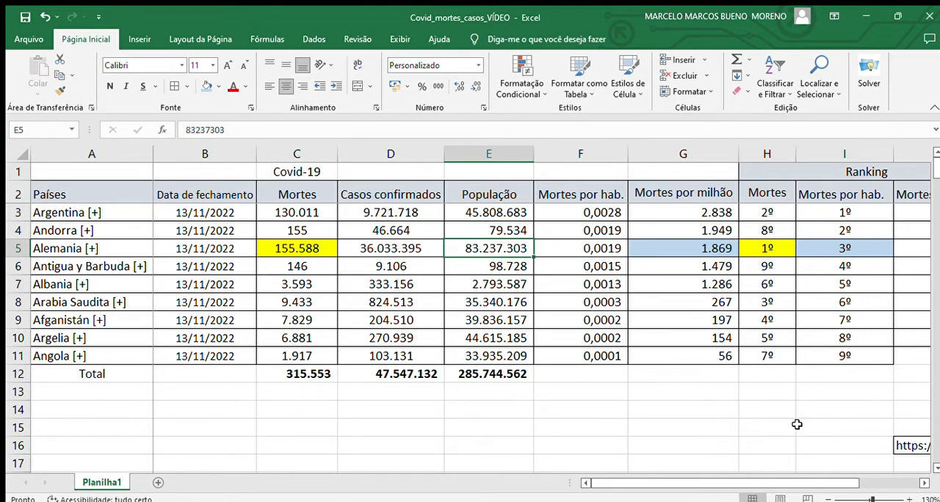
# - Move the 1º to 9º ranking from I3:I11 into the Mortes por milhão ranking cells J3:J11
pyautogui.click(924, 483)
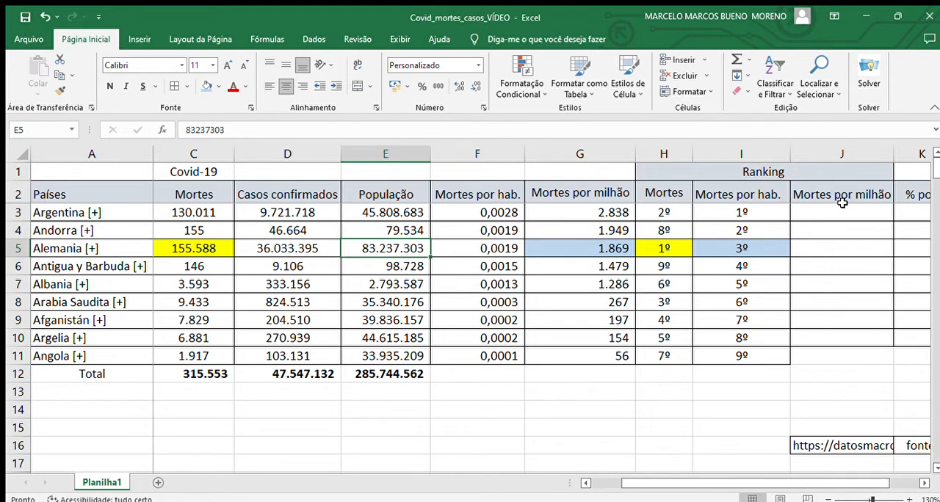
pyautogui.click(744, 212)
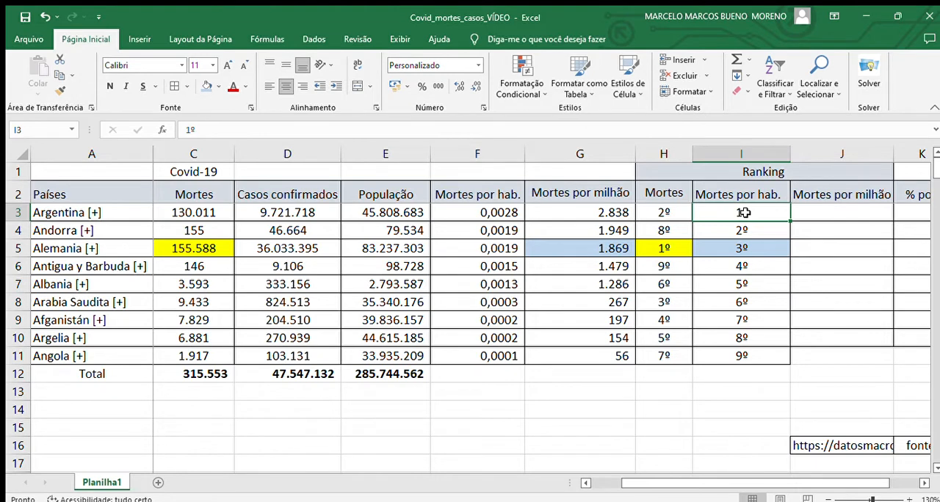
pyautogui.moveTo(744, 212); pyautogui.dragTo(818, 367)
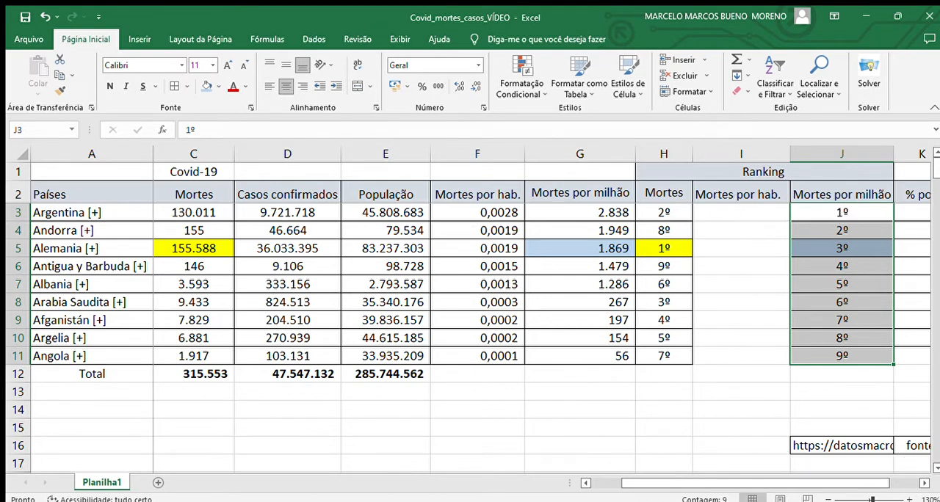
pyautogui.click(924, 482)
pyautogui.click(925, 482)
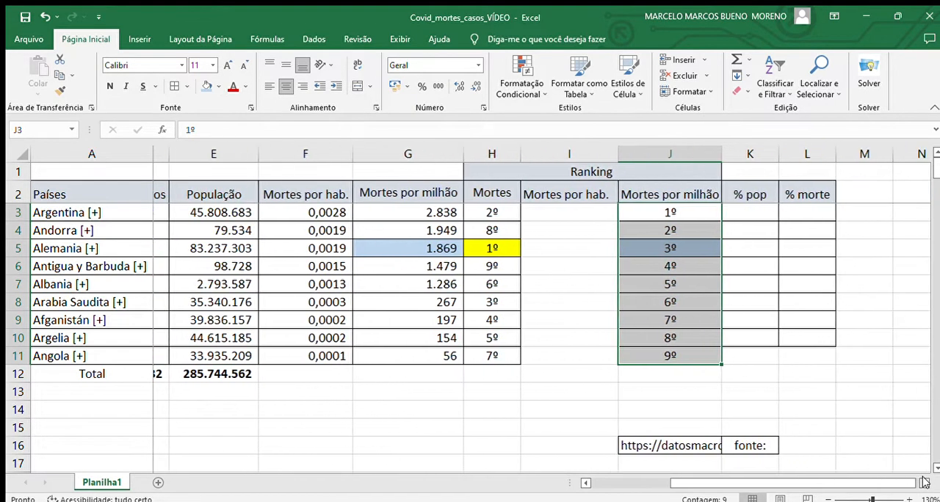
pyautogui.click(862, 390)
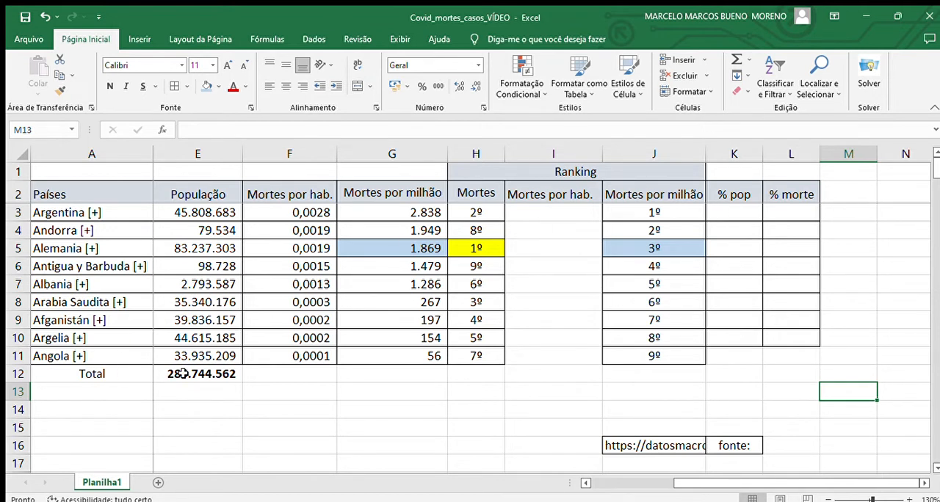
# - Calculate Argentina's % pop in K3 with =E3/$E$12 and fill the formula down to K10
pyautogui.click(725, 210)
pyautogui.write('=')
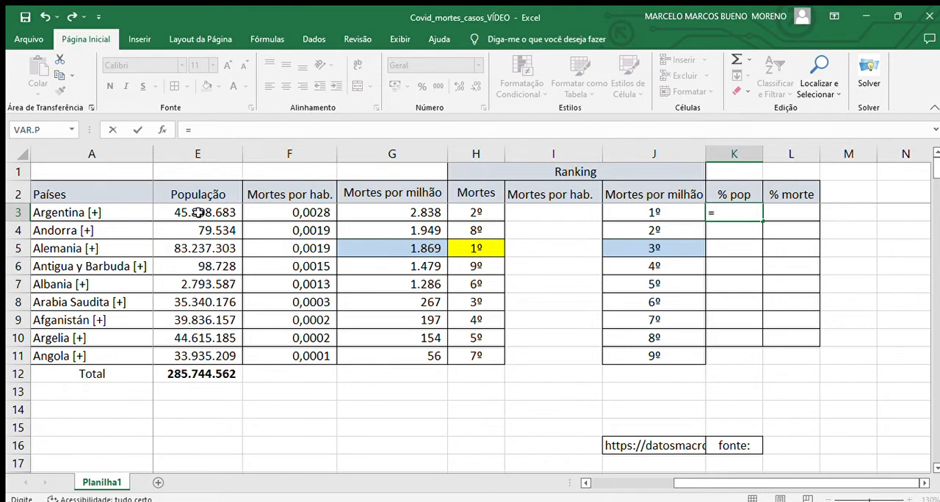
pyautogui.click(198, 213)
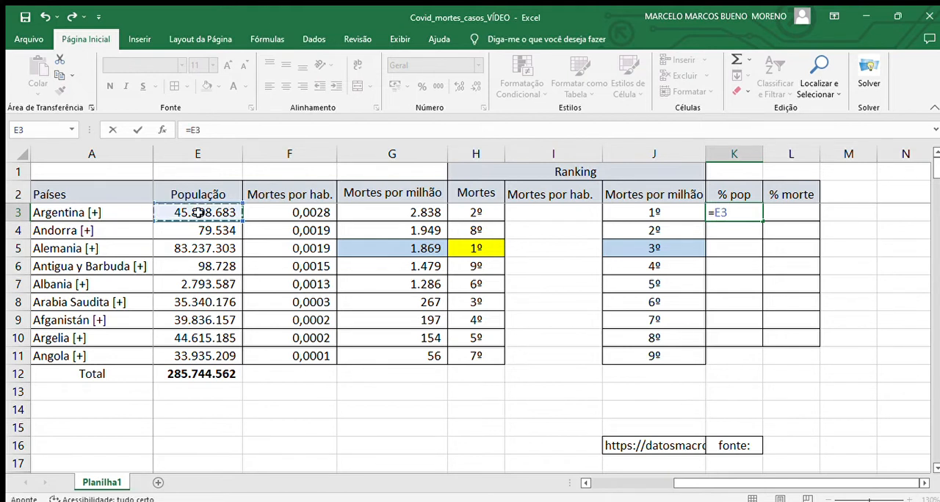
pyautogui.write('/')
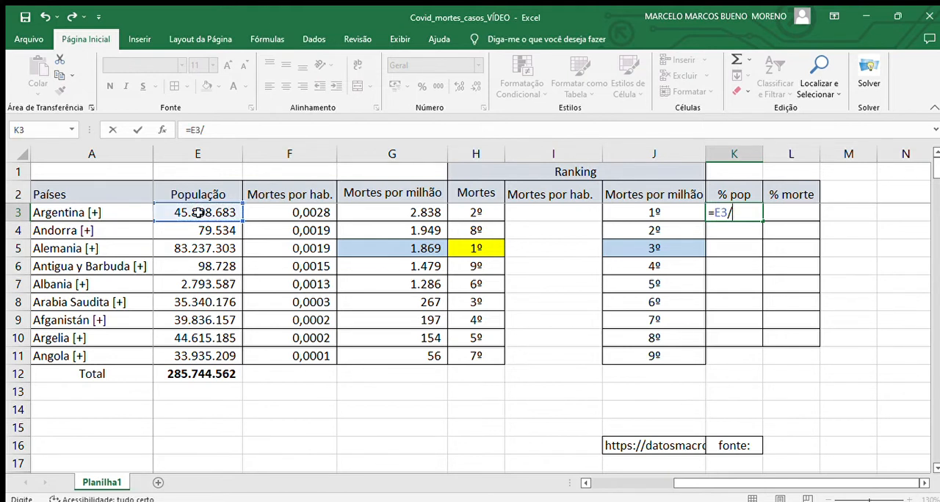
pyautogui.click(197, 374)
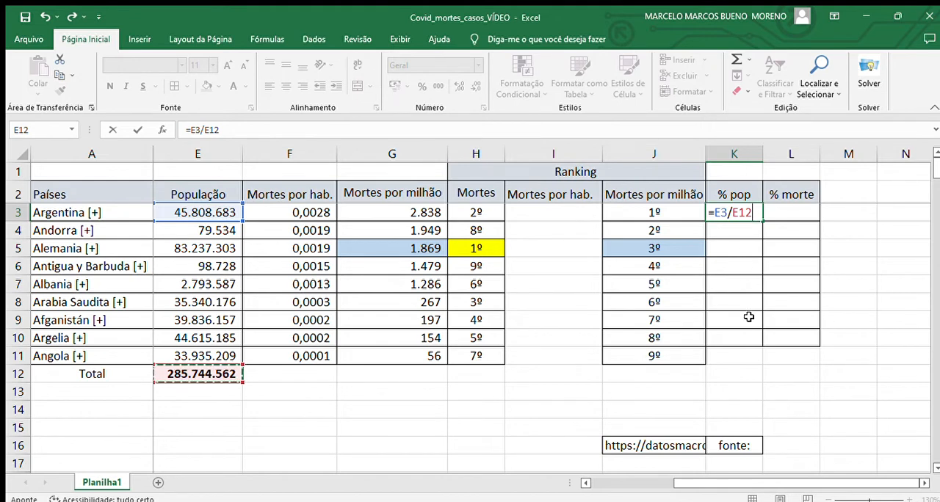
pyautogui.press('F4')
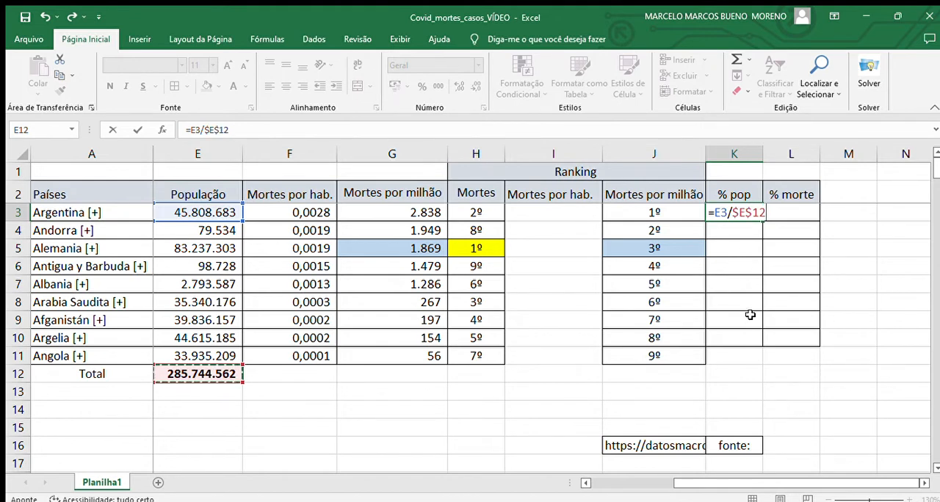
pyautogui.press('Return')
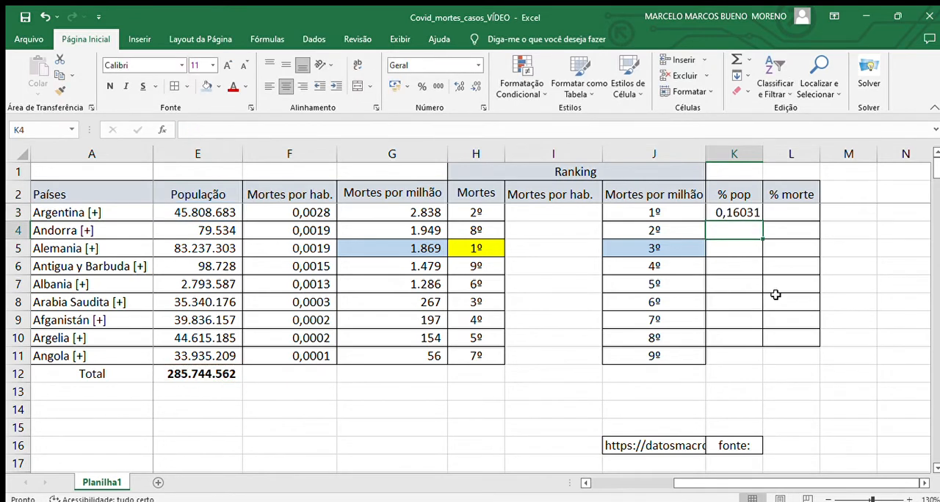
pyautogui.click(743, 211)
pyautogui.moveTo(762, 220); pyautogui.dragTo(753, 343)
# - Examine the copied % pop formulas in K4, K7 and K9 and the Total population cell E12 they refer to
pyautogui.doubleClick(733, 227)
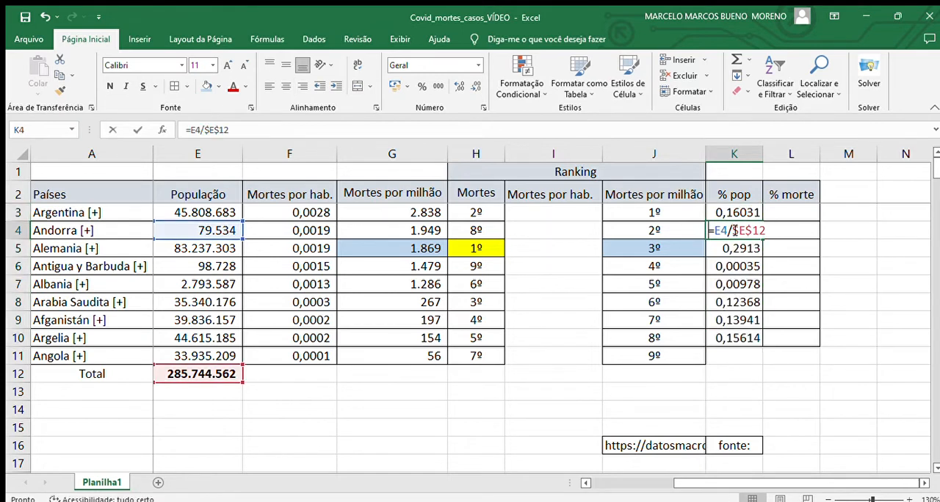
pyautogui.click(736, 248)
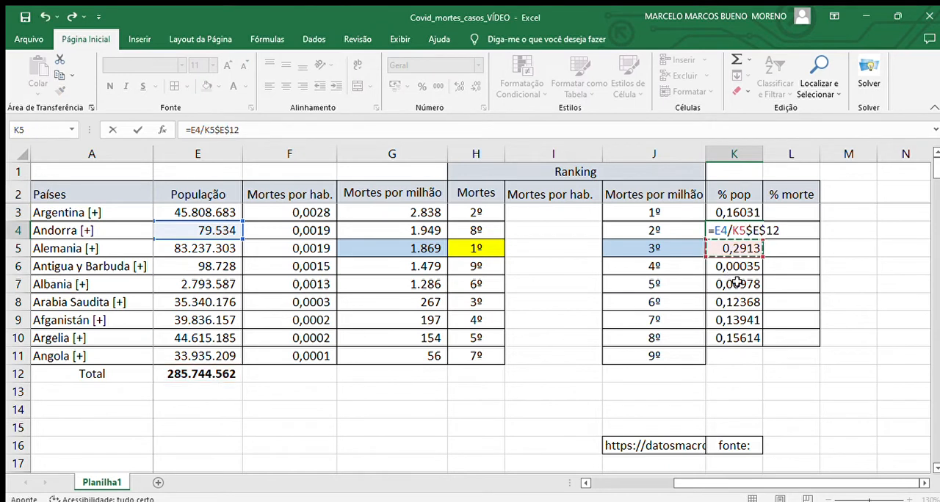
pyautogui.press('Escape')
pyautogui.doubleClick(733, 285)
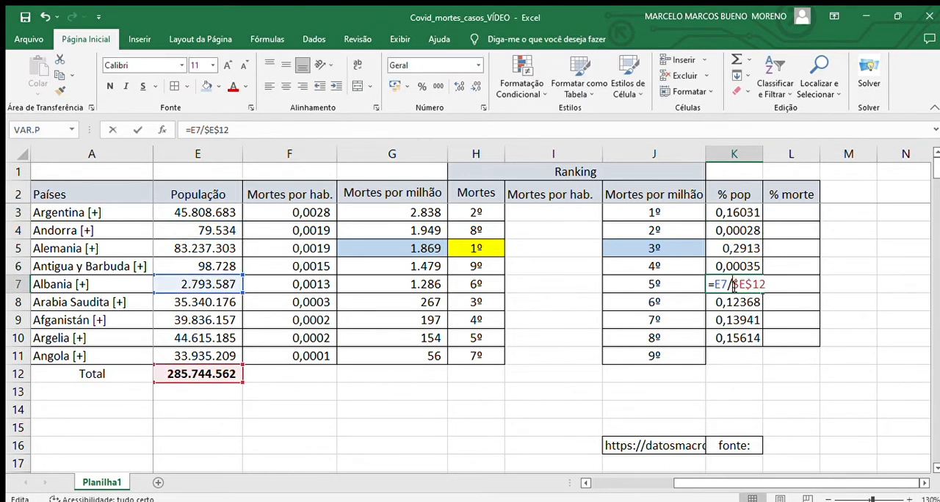
pyautogui.press('Escape')
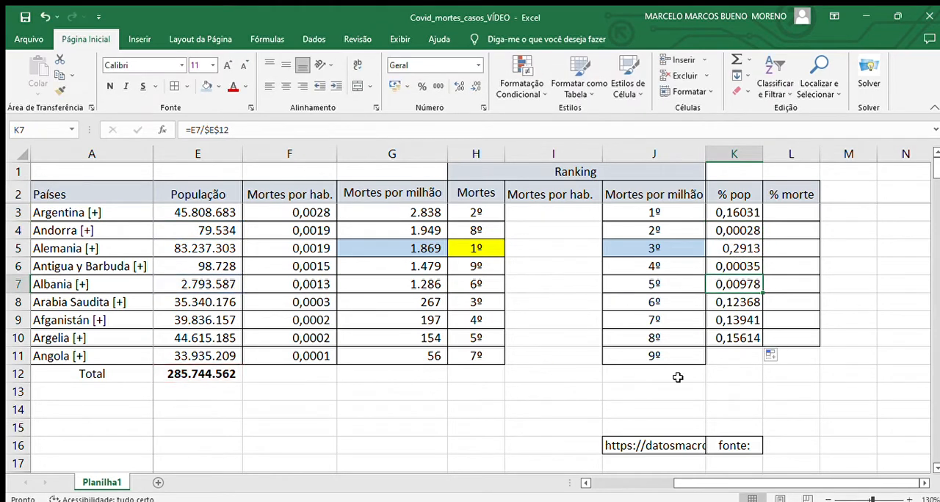
pyautogui.doubleClick(733, 320)
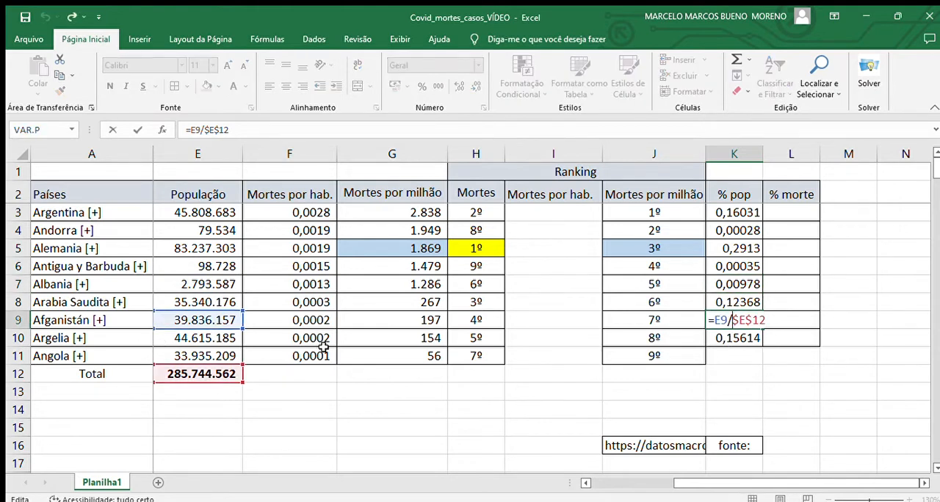
pyautogui.press('Escape')
pyautogui.click(193, 374)
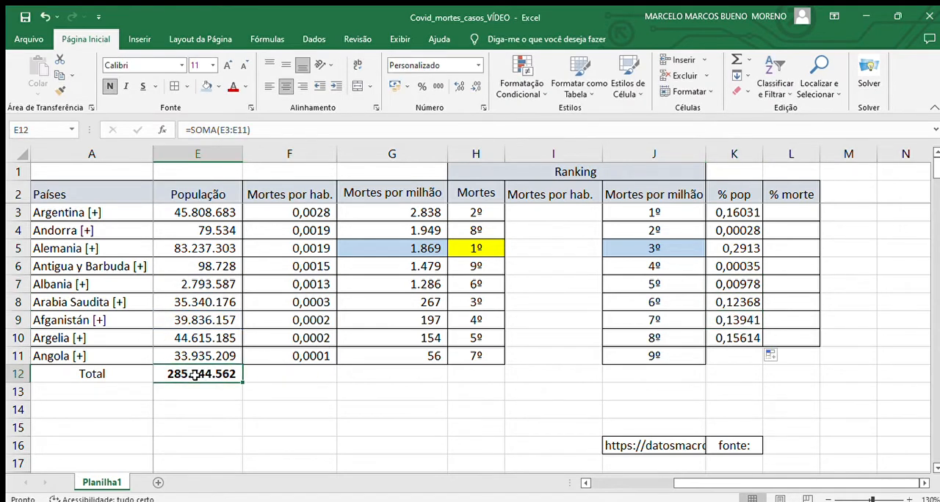
# - Change the K3 formula to the relative reference =E3/E12 and fill it down to K10
pyautogui.click(727, 211)
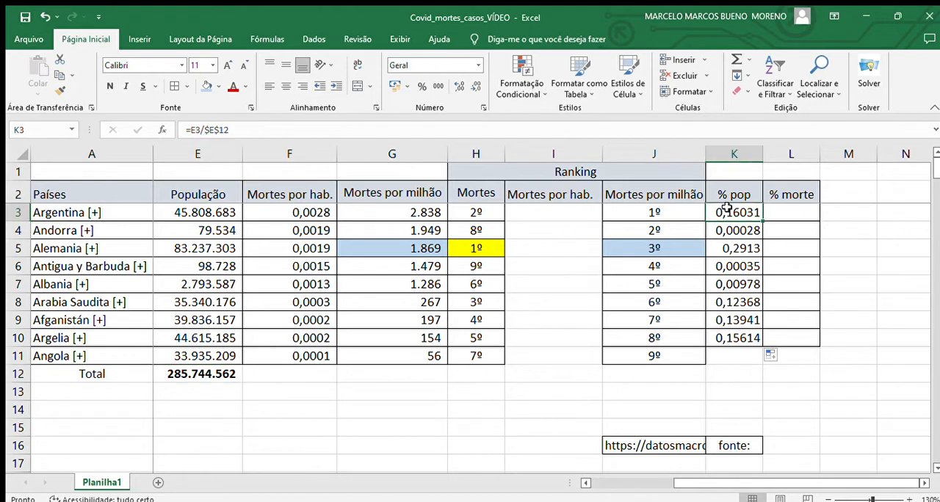
pyautogui.click(234, 131)
pyautogui.press('BackSpace')
pyautogui.press('BackSpace')
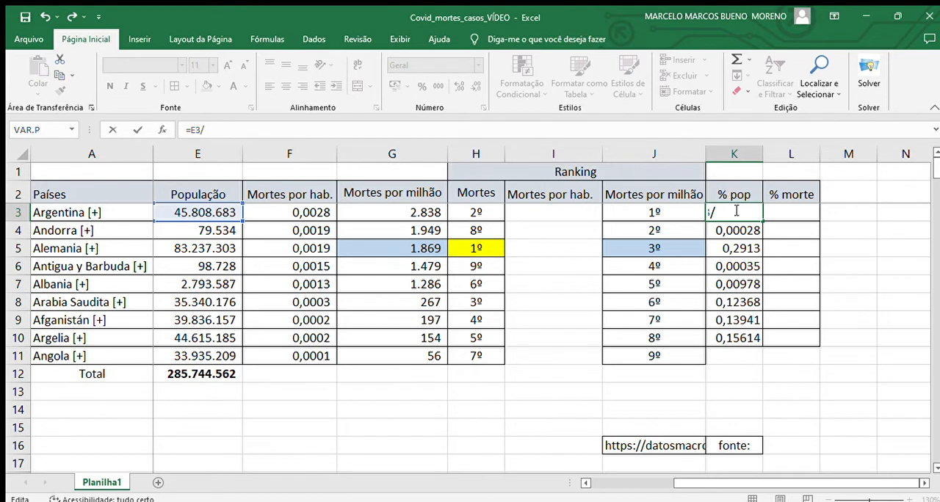
pyautogui.click(211, 374)
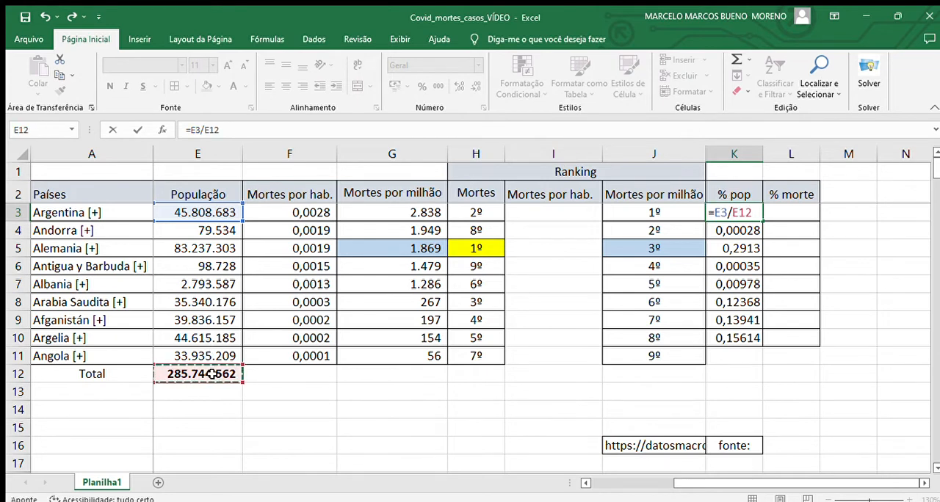
pyautogui.press('Return')
pyautogui.click(730, 213)
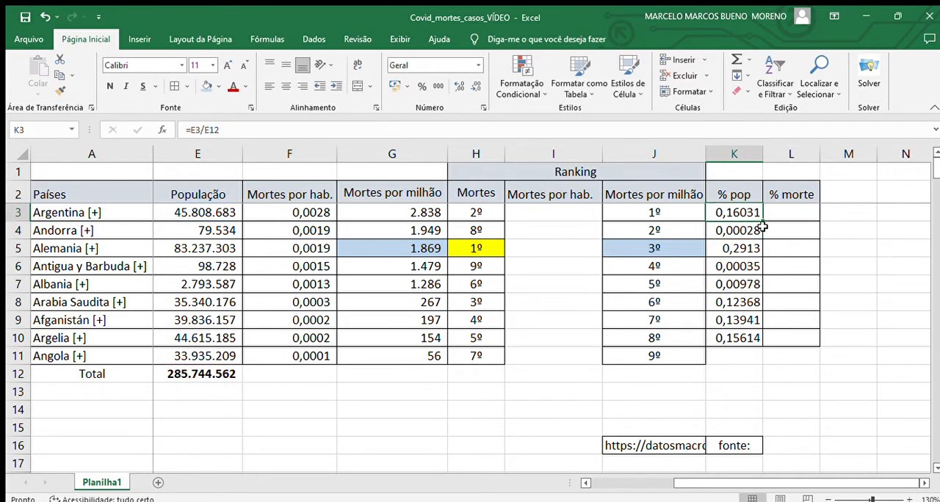
pyautogui.moveTo(763, 220); pyautogui.dragTo(757, 351)
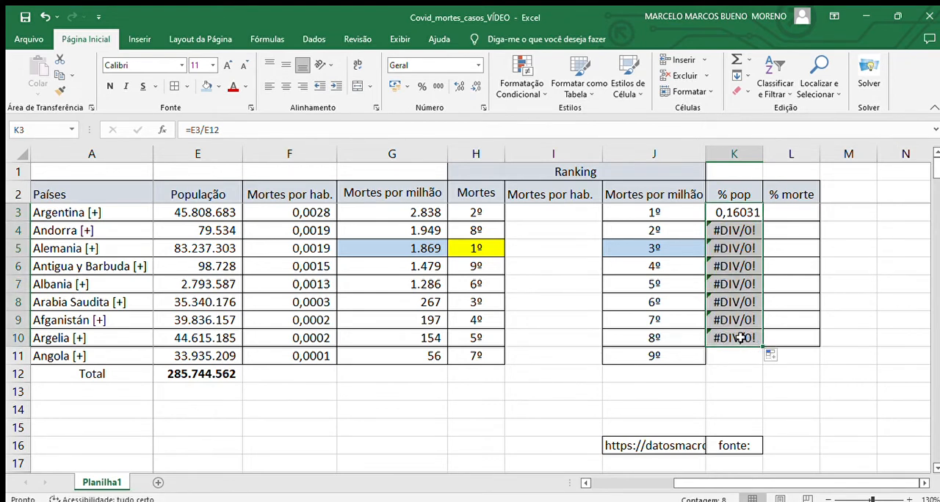
# - Check which cells the copied % pop formulas in K10 and K4 refer to
pyautogui.doubleClick(740, 338)
pyautogui.press('Escape')
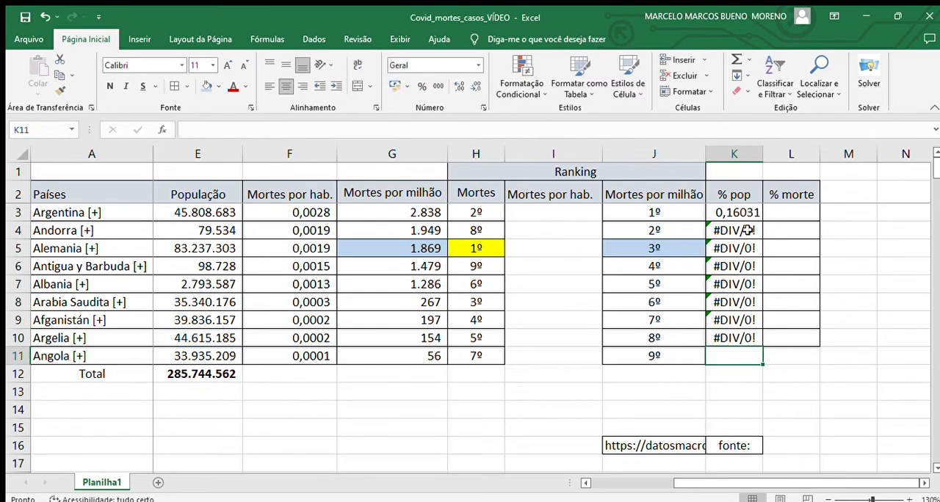
pyautogui.doubleClick(734, 230)
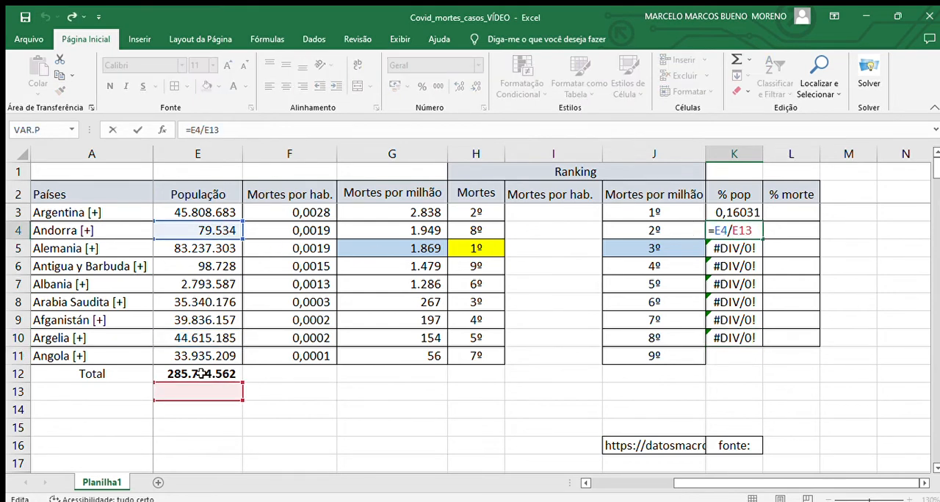
pyautogui.click(689, 247)
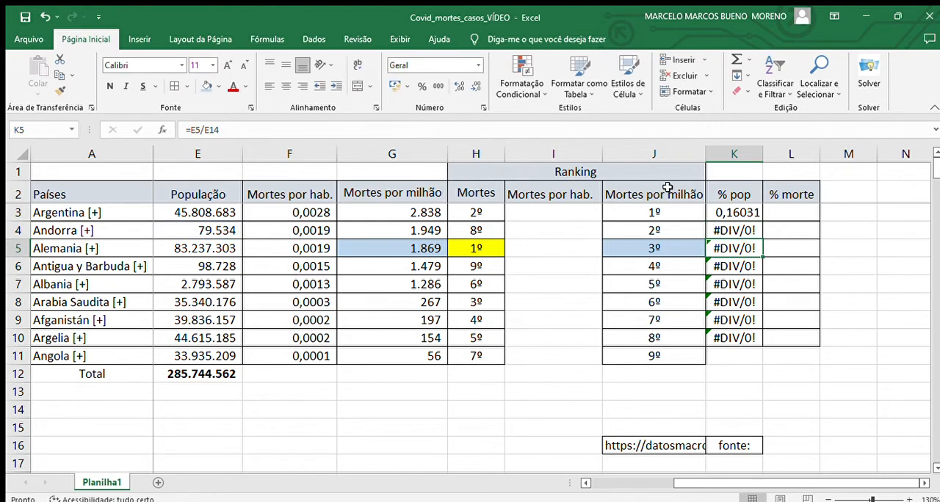
# - Change Argentina's % pop formula in K3 to the absolute reference =E3/$E$12 and fill it down to K11
pyautogui.click(713, 212)
pyautogui.click(225, 135)
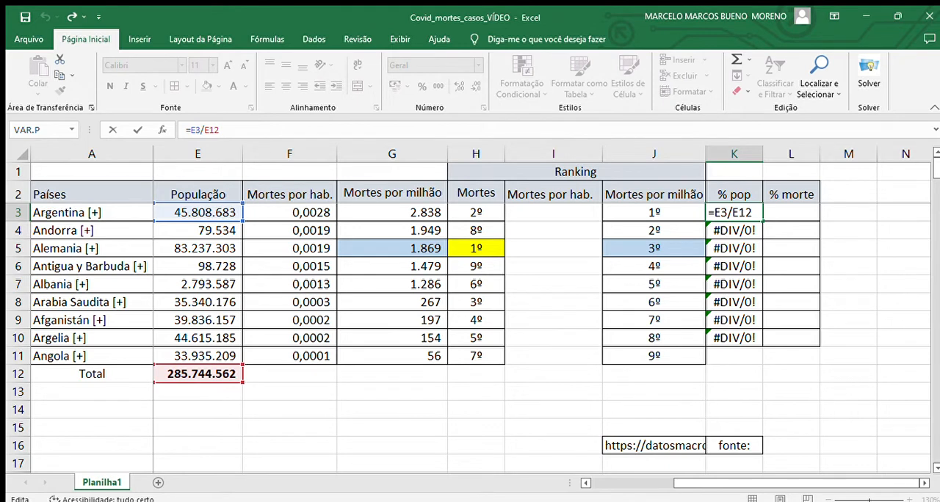
pyautogui.press('F4')
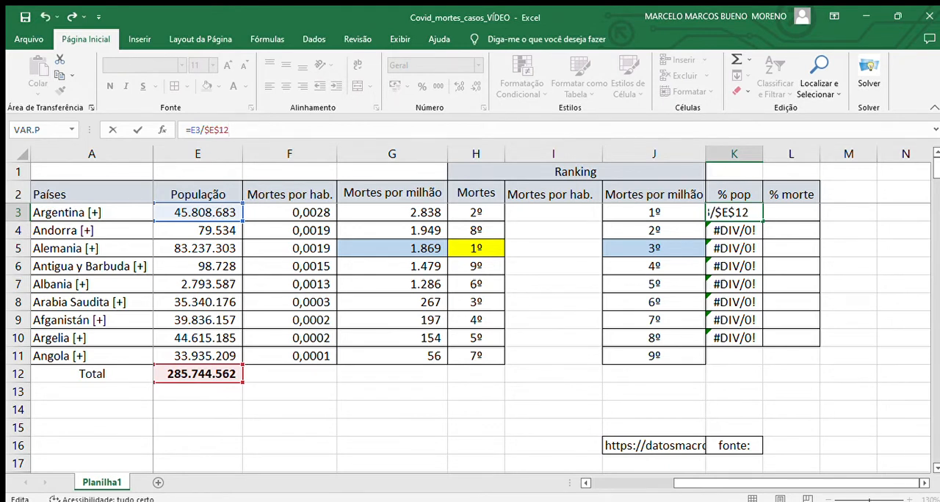
pyautogui.press('Return')
pyautogui.click(749, 212)
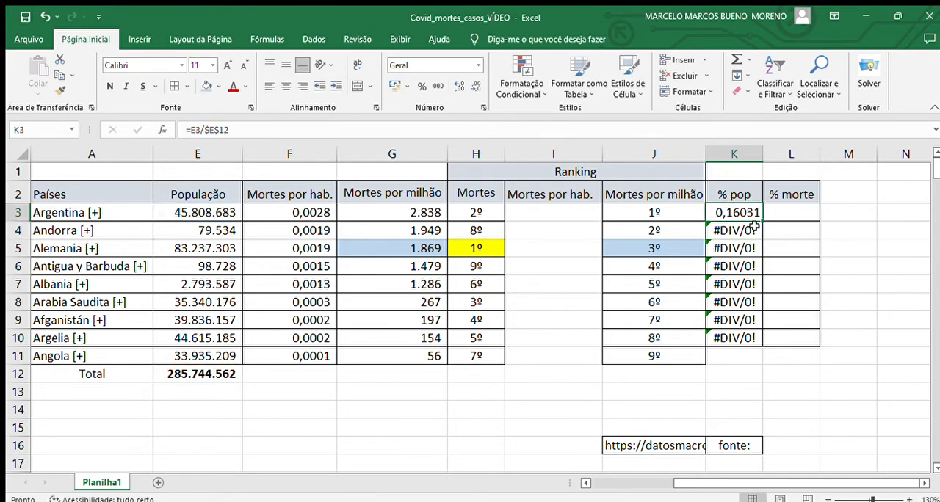
pyautogui.moveTo(763, 220); pyautogui.dragTo(752, 367)
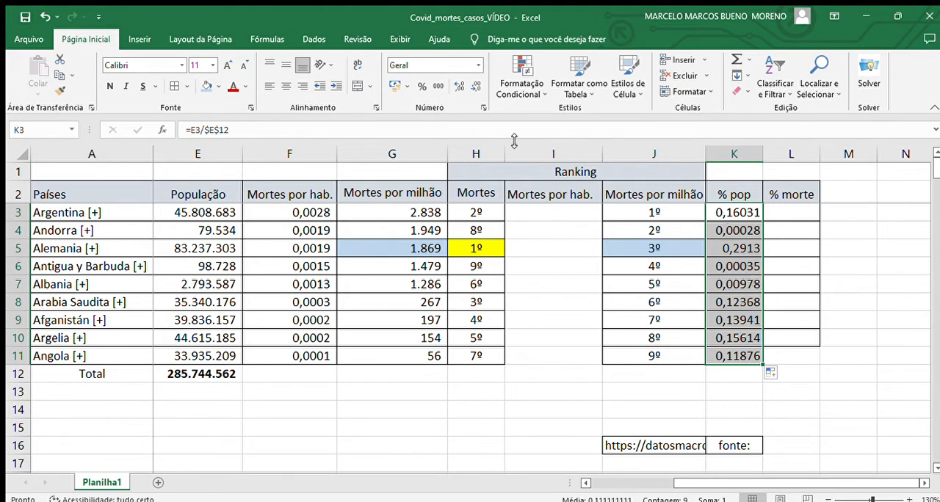
# - Format the % pop values in K3:K11 as percentages with one decimal place, and give Andorra's value in K4 two decimals
pyautogui.click(421, 86)
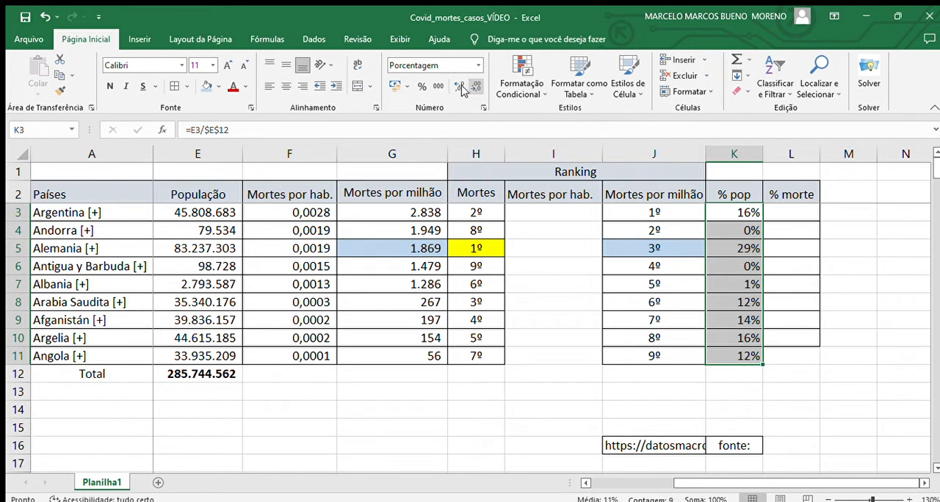
pyautogui.click(456, 87)
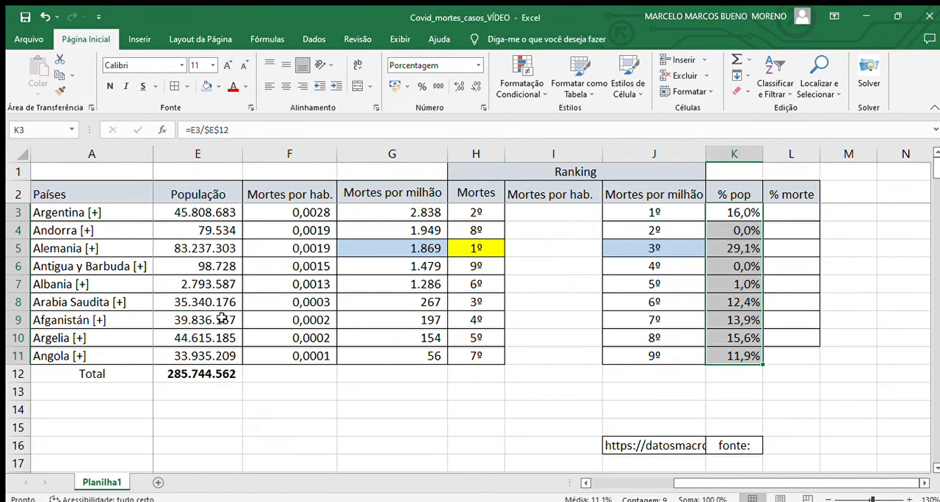
pyautogui.moveTo(731, 214); pyautogui.dragTo(734, 233)
pyautogui.click(732, 232)
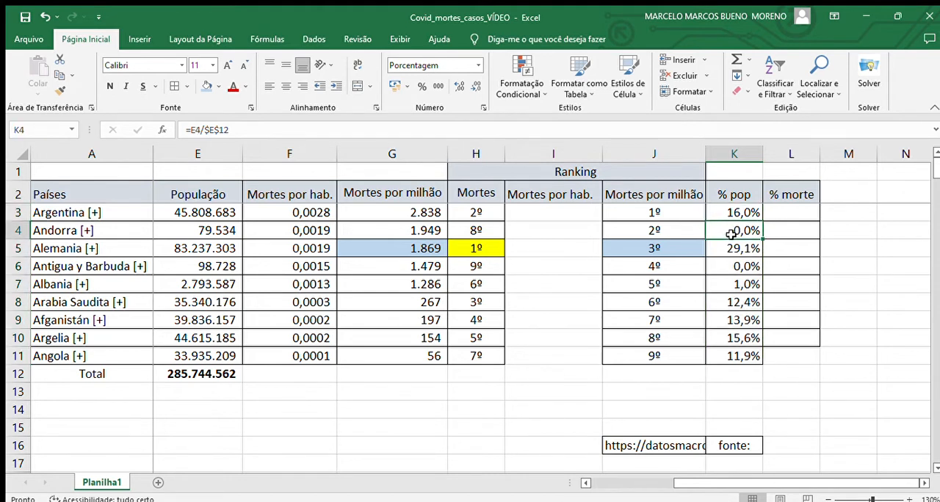
pyautogui.click(458, 87)
# - Calculate Argentina's share of total deaths in the % morte cell L3 with =C3/$C$12
pyautogui.click(585, 481)
pyautogui.click(889, 211)
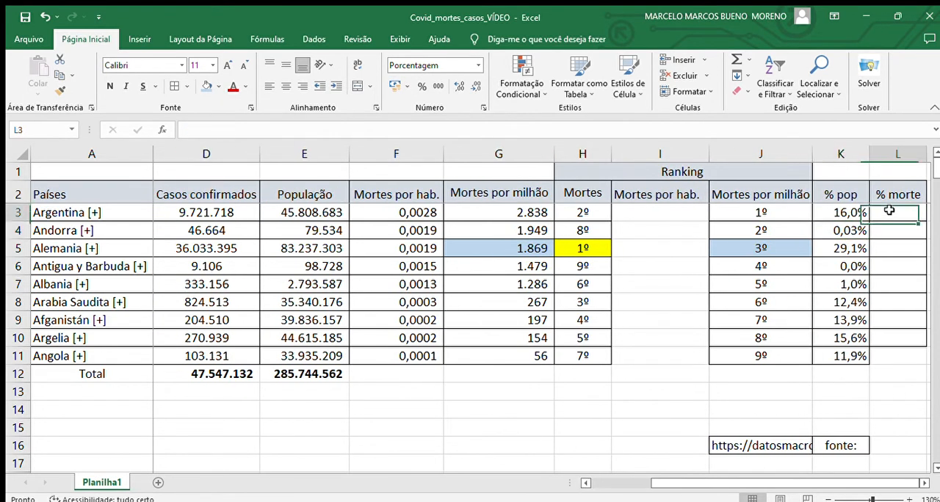
pyautogui.write('=')
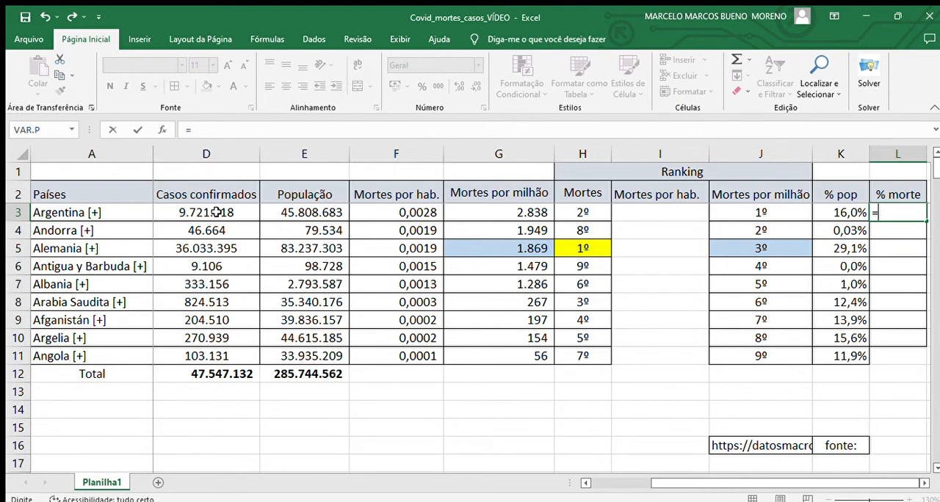
pyautogui.click(586, 484)
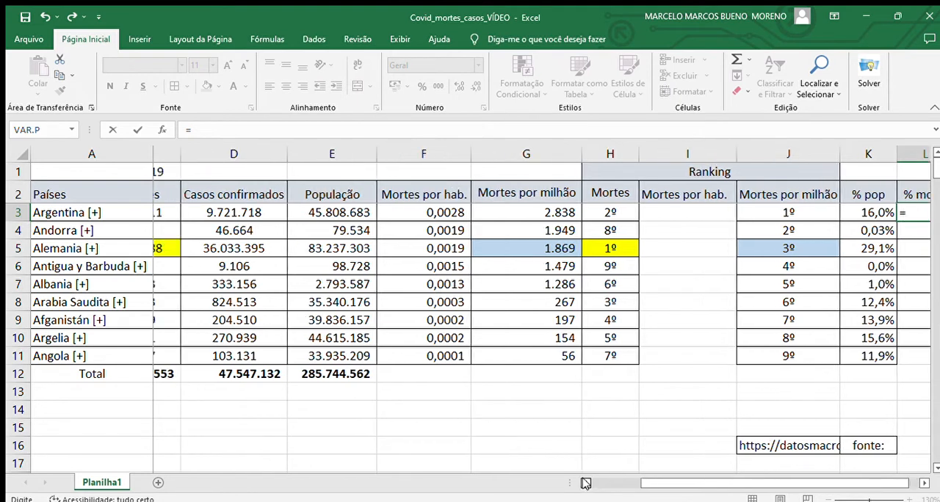
pyautogui.click(198, 213)
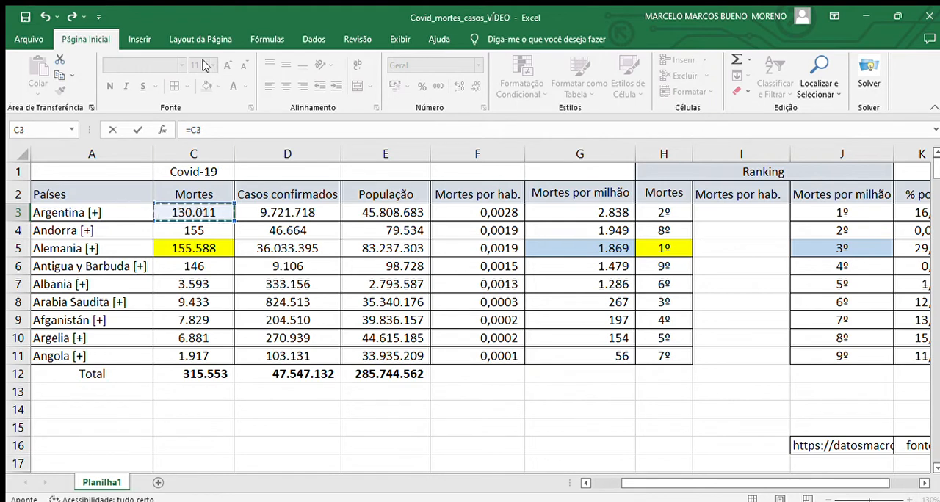
pyautogui.write('/')
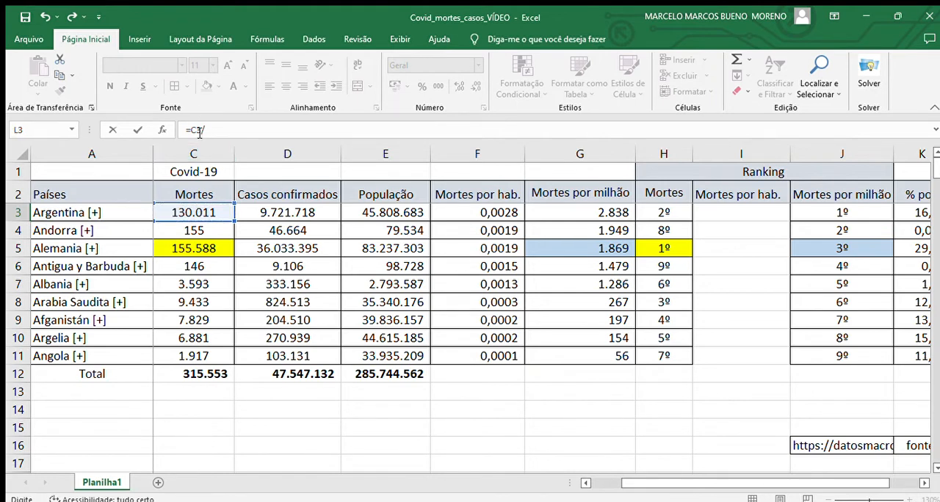
pyautogui.click(201, 373)
pyautogui.click(240, 130)
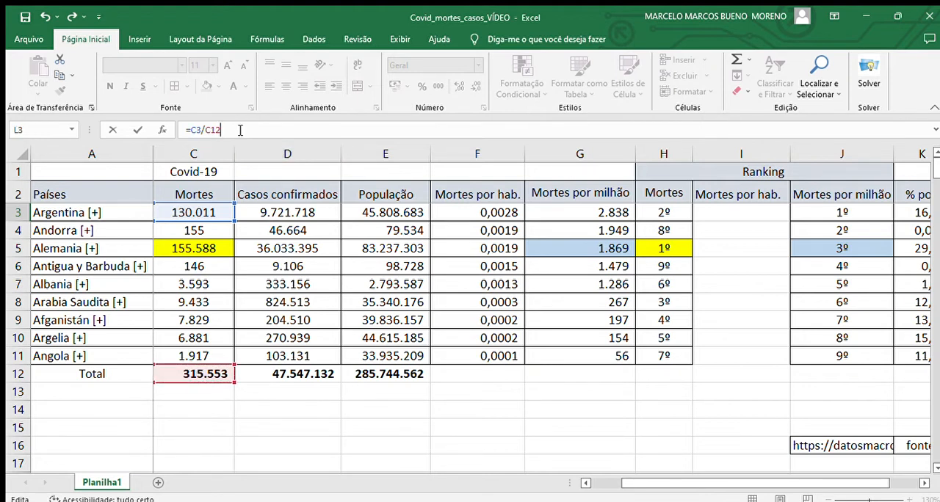
pyautogui.press('F4')
pyautogui.press('Return')
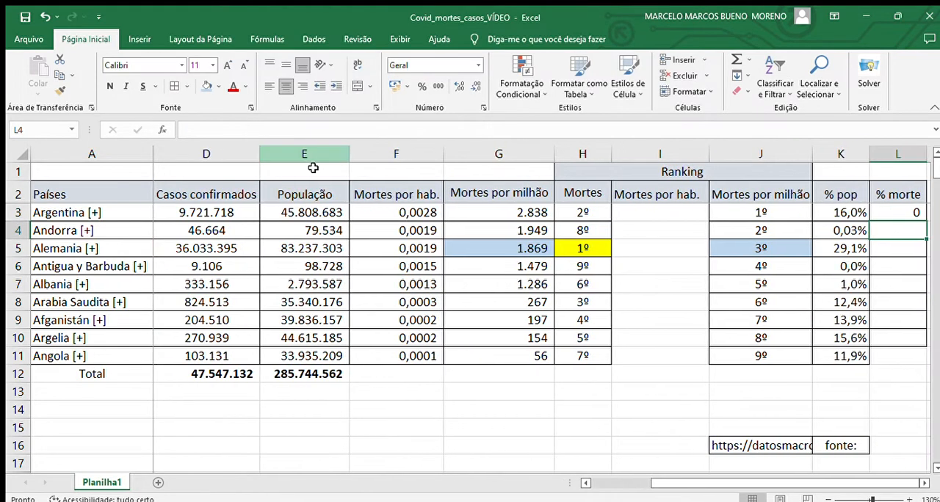
# - Fill the % morte formula from L3 down to L11 and format the range as percentages with one decimal place
pyautogui.click(923, 483)
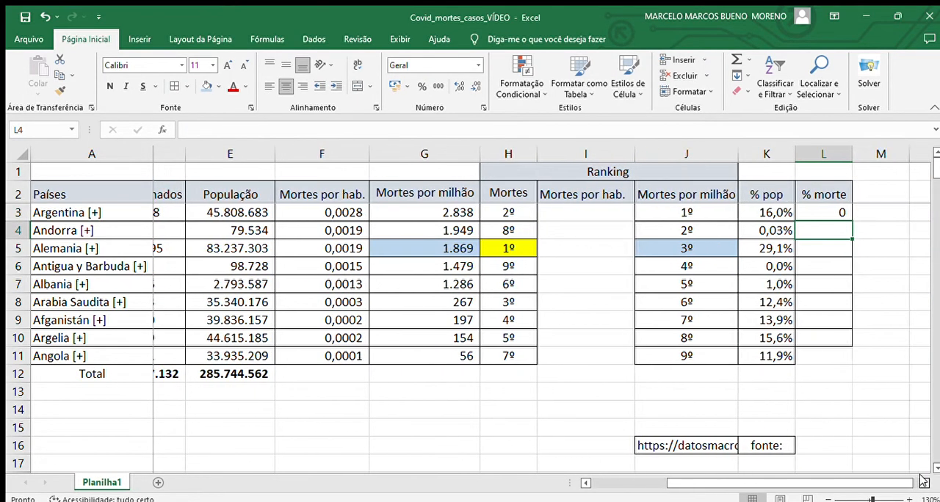
pyautogui.click(808, 213)
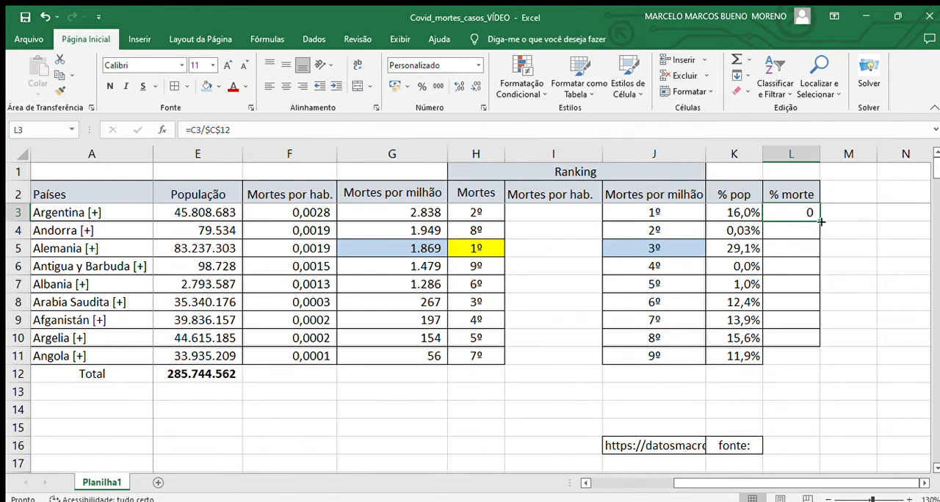
pyautogui.moveTo(820, 221); pyautogui.dragTo(808, 363)
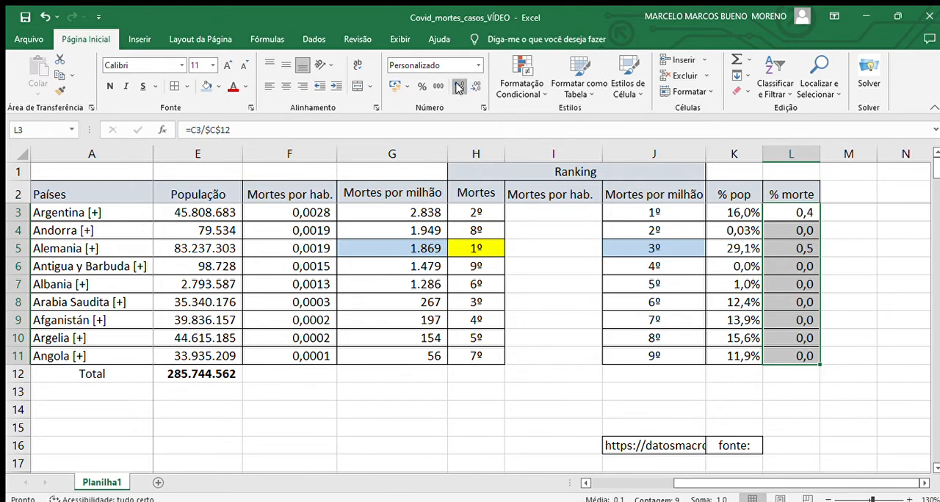
pyautogui.click(458, 86)
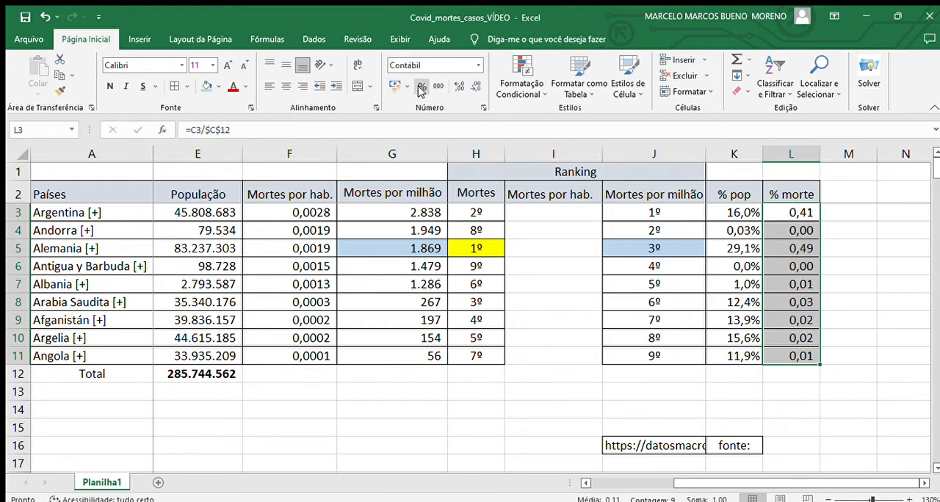
pyautogui.click(421, 87)
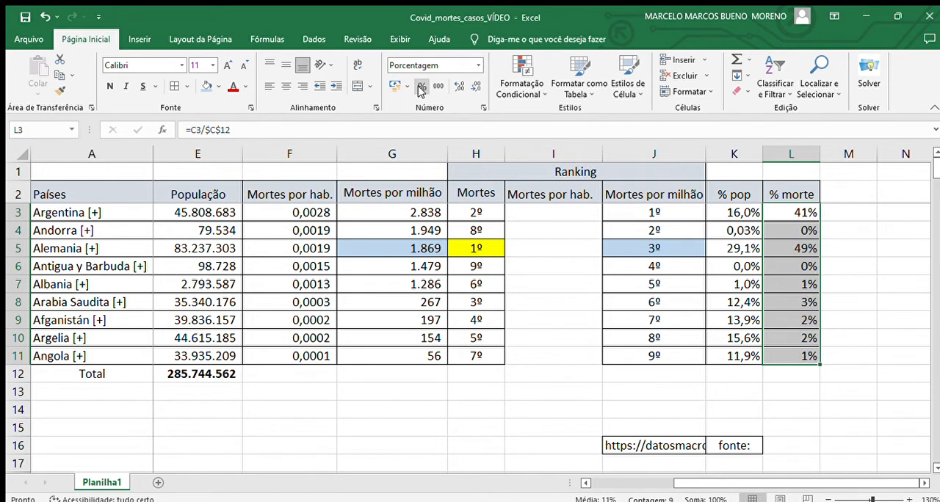
pyautogui.click(457, 86)
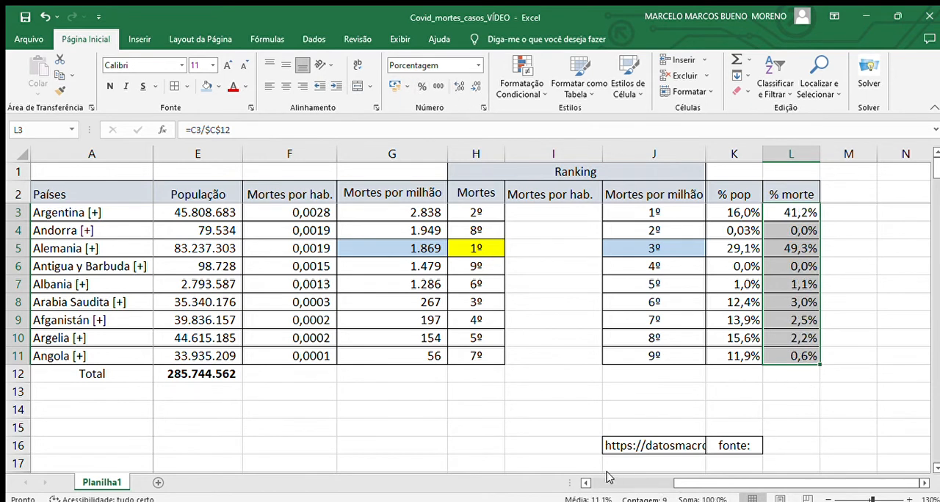
pyautogui.click(885, 427)
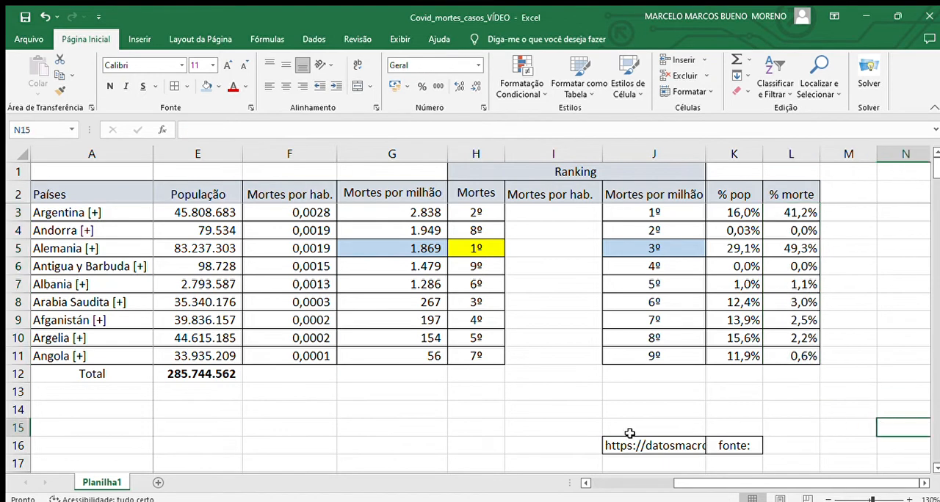
# - Compare the countries' % pop and % morte shares, including Arabia Saudita's row, and review the rest of the finished table
pyautogui.click(586, 482)
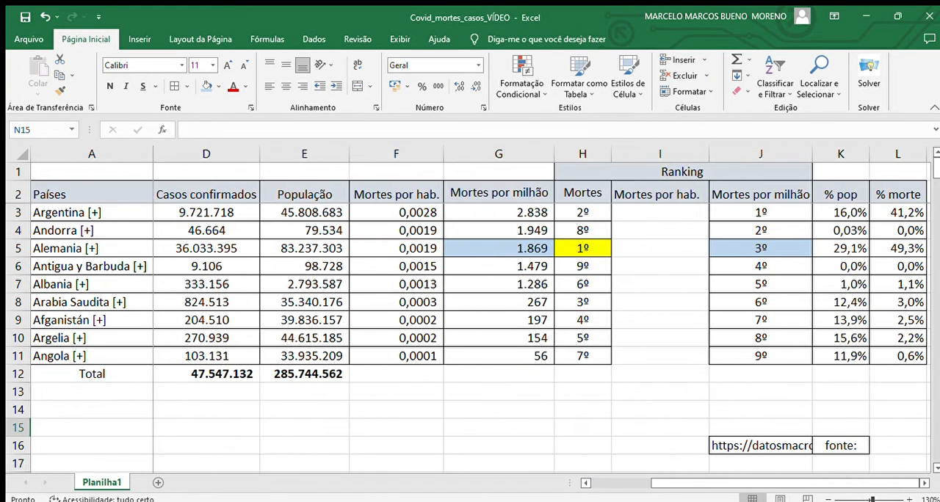
pyautogui.click(922, 484)
pyautogui.click(810, 439)
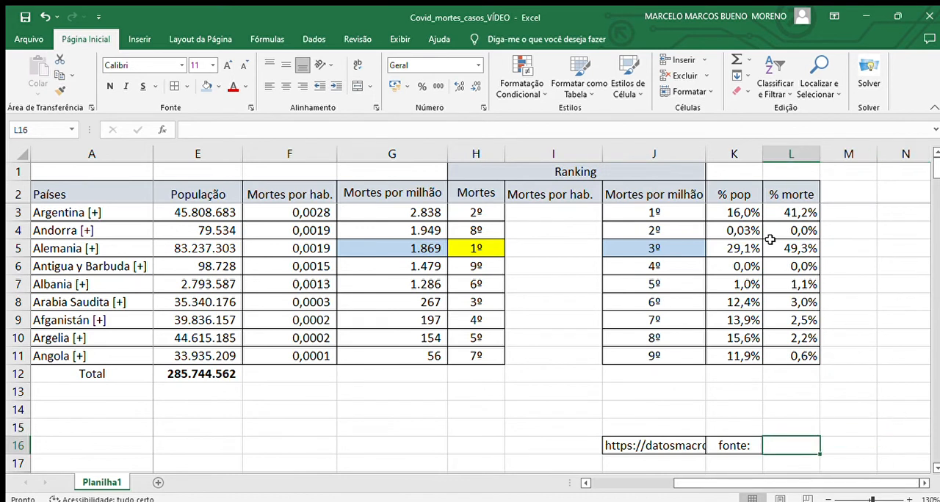
pyautogui.click(738, 214)
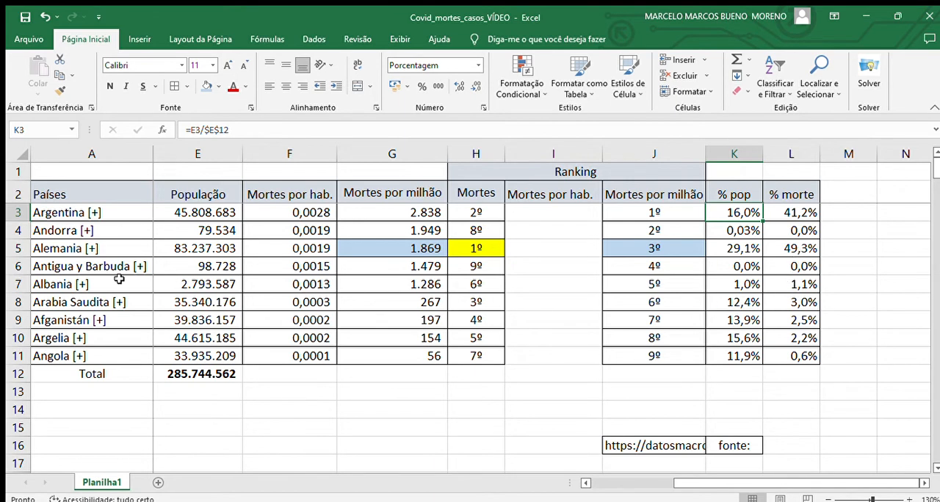
pyautogui.click(22, 302)
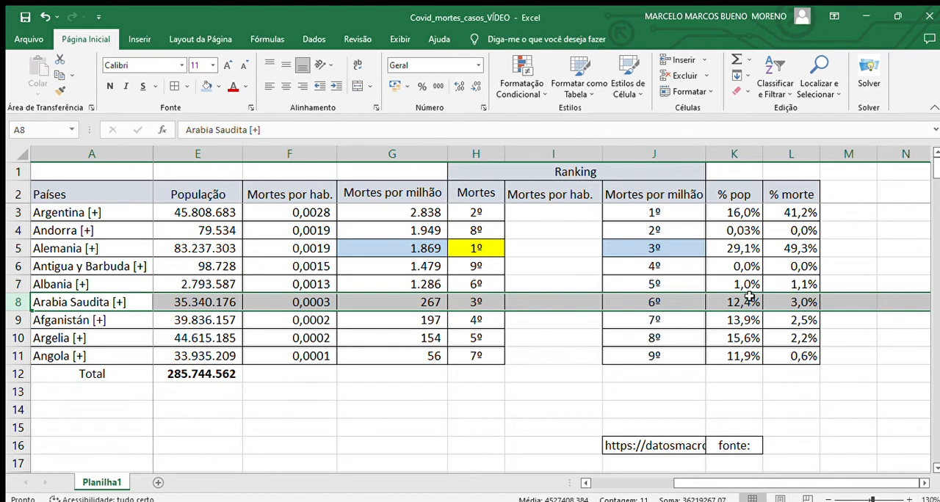
pyautogui.click(595, 483)
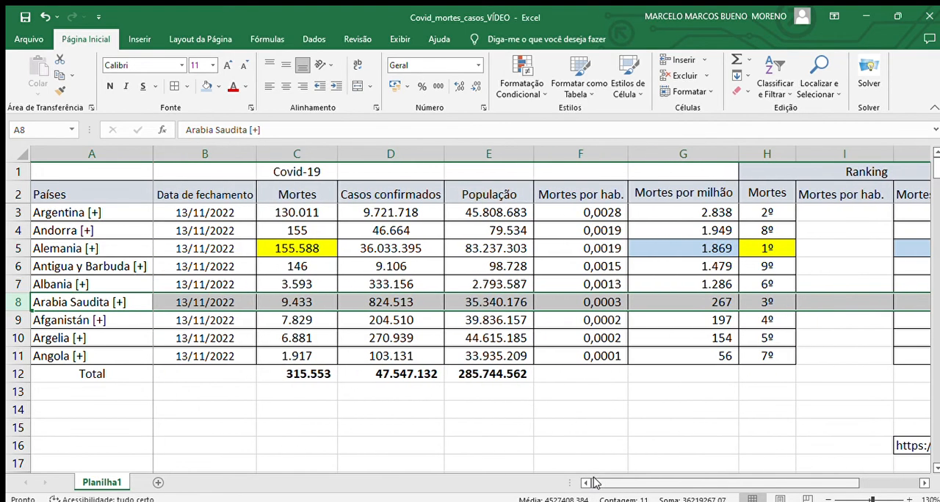
pyautogui.click(312, 419)
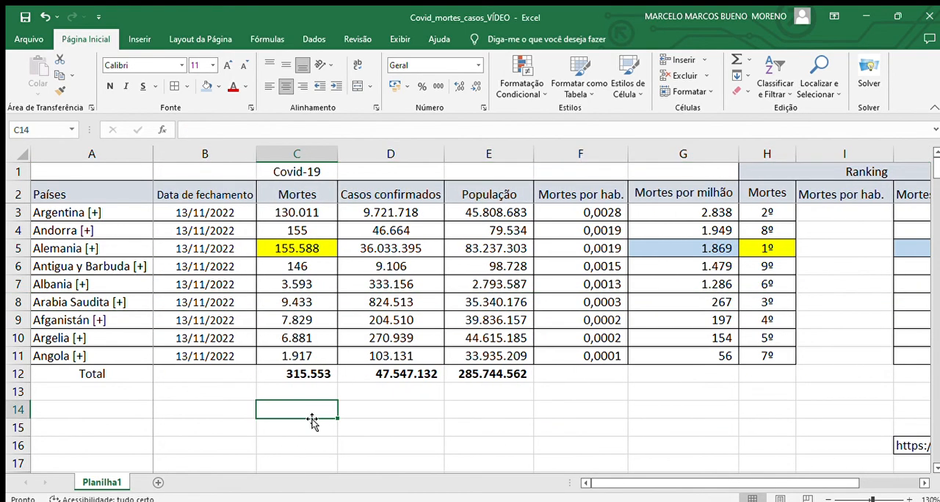
pyautogui.click(923, 482)
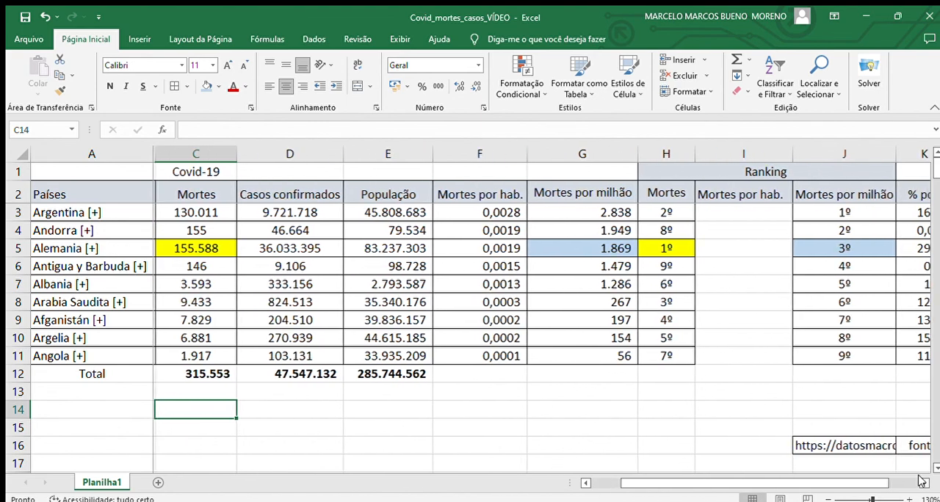
pyautogui.click(923, 482)
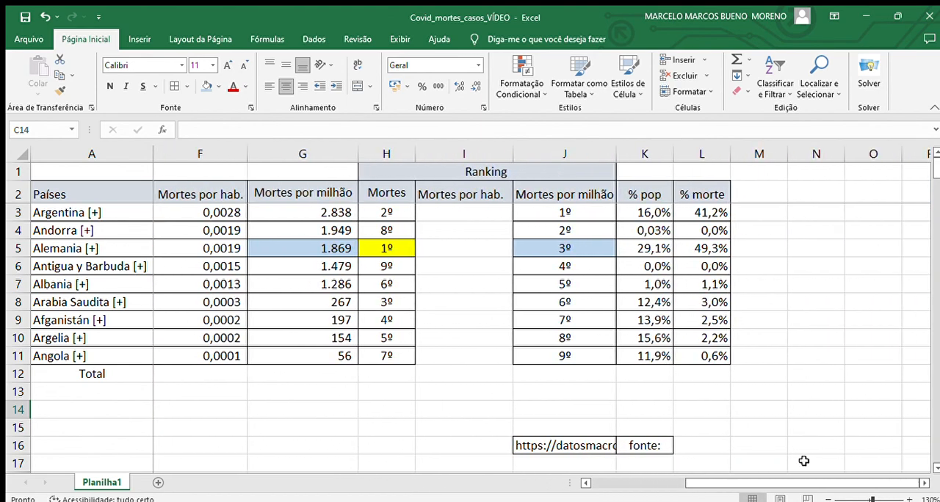
pyautogui.click(586, 483)
pyautogui.click(586, 482)
pyautogui.click(586, 483)
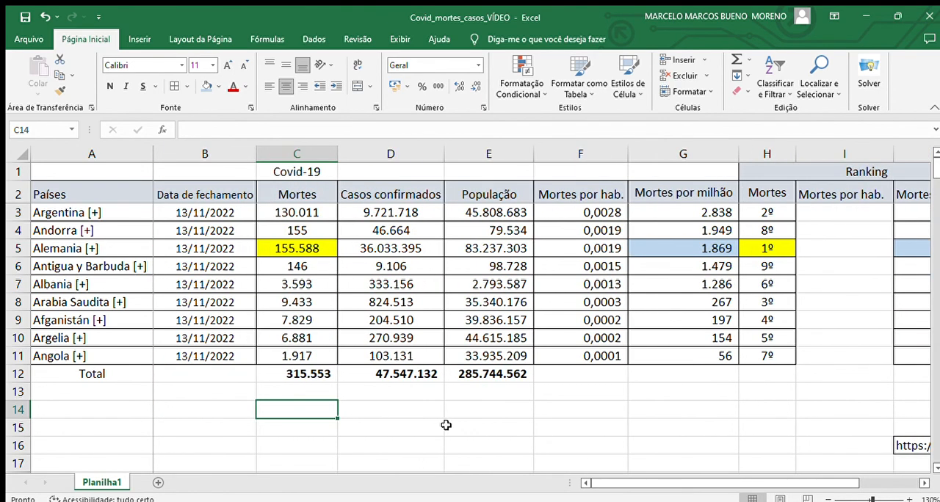